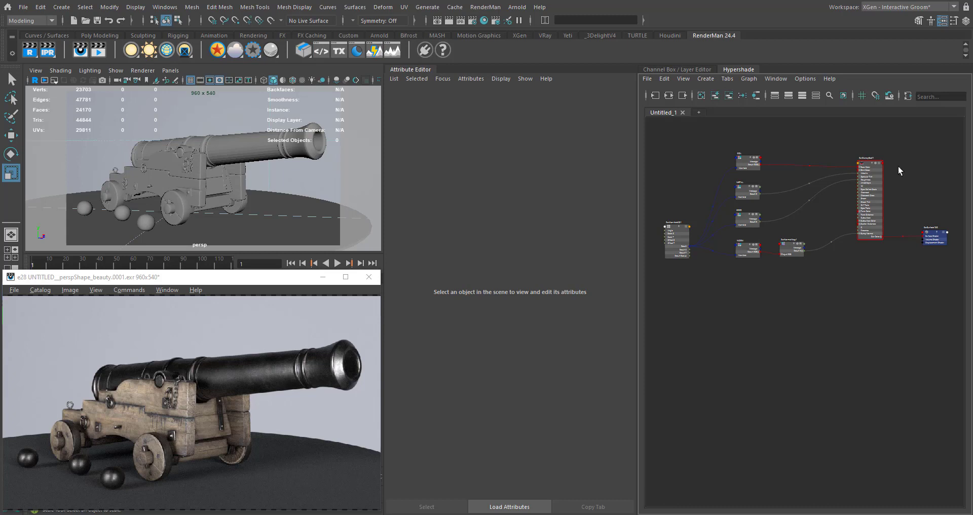
Examine the cannon's PxrDisneyBsdf shading network, including the METAL texture's attributes and how the COL, METAL, SPCR and NORM textures connect
{"action": "scroll", "coordinate": [896, 151], "scroll_direction": "up", "scroll_amount": 5}
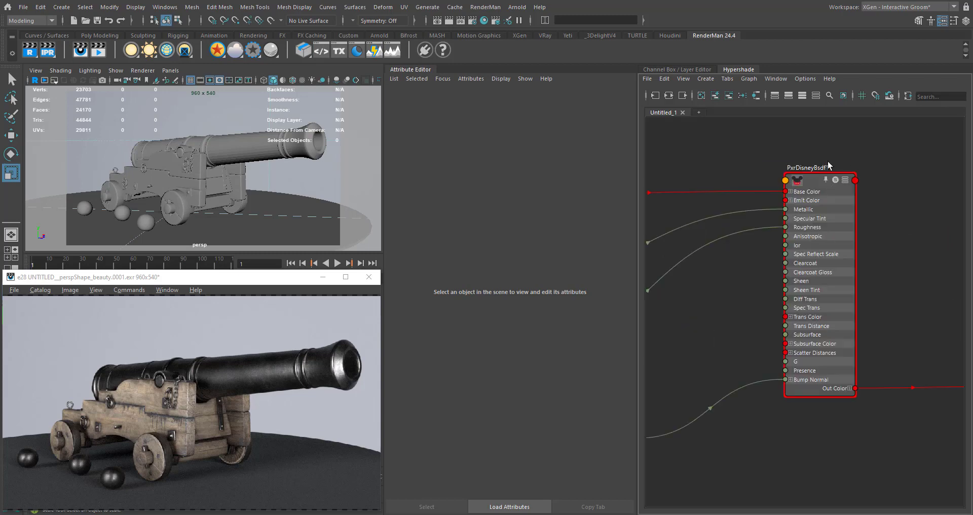
{"action": "scroll", "coordinate": [891, 244], "scroll_direction": "down", "scroll_amount": 5}
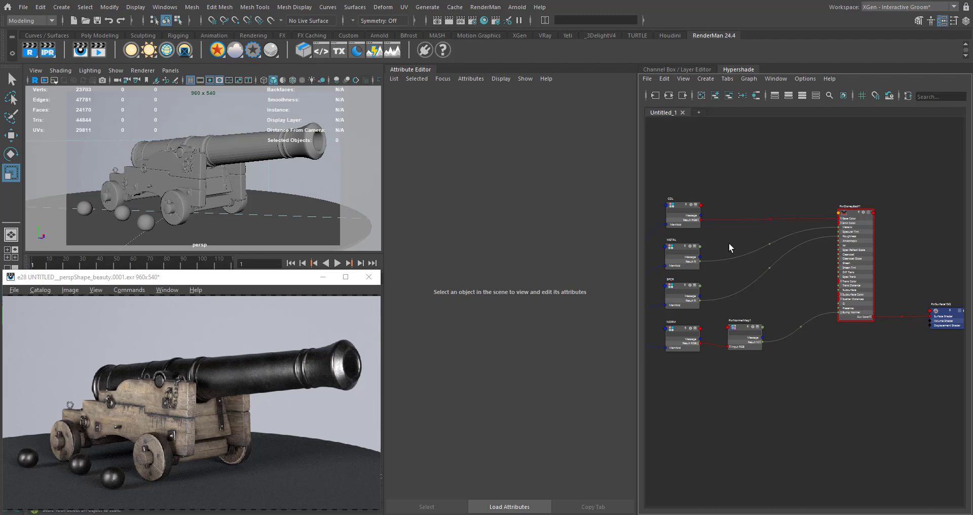
{"action": "scroll", "coordinate": [778, 223], "scroll_direction": "up", "scroll_amount": 3}
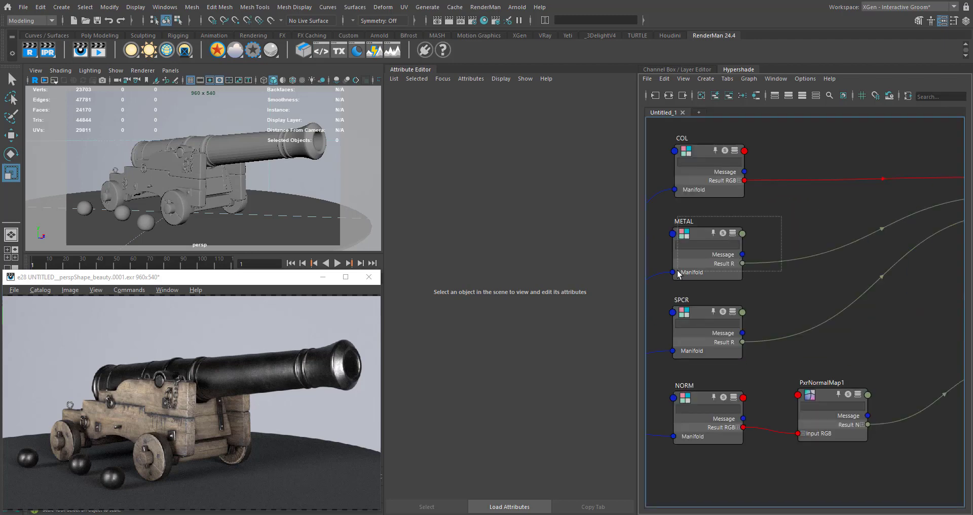
{"action": "left_click_drag", "start_coordinate": [678, 274], "coordinate": [679, 274]}
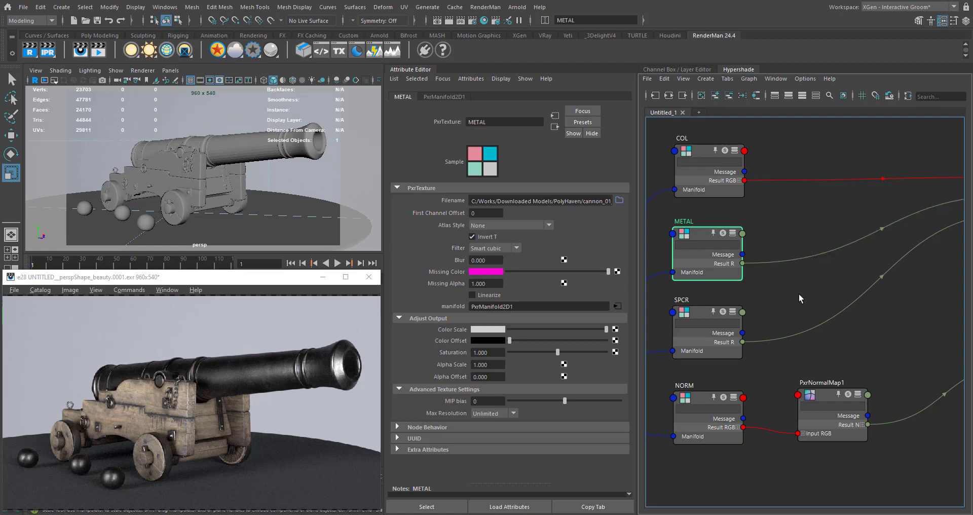
{"action": "middle_click_drag", "start_coordinate": [801, 298], "coordinate": [785, 260]}
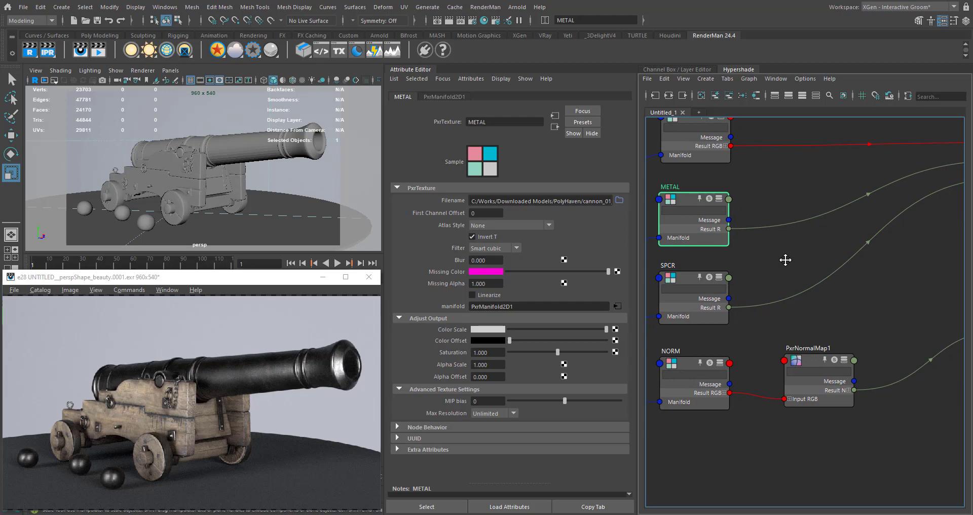
{"action": "scroll", "coordinate": [785, 260], "scroll_direction": "down", "scroll_amount": 2}
{"action": "middle_click_drag", "start_coordinate": [779, 257], "coordinate": [762, 257]}
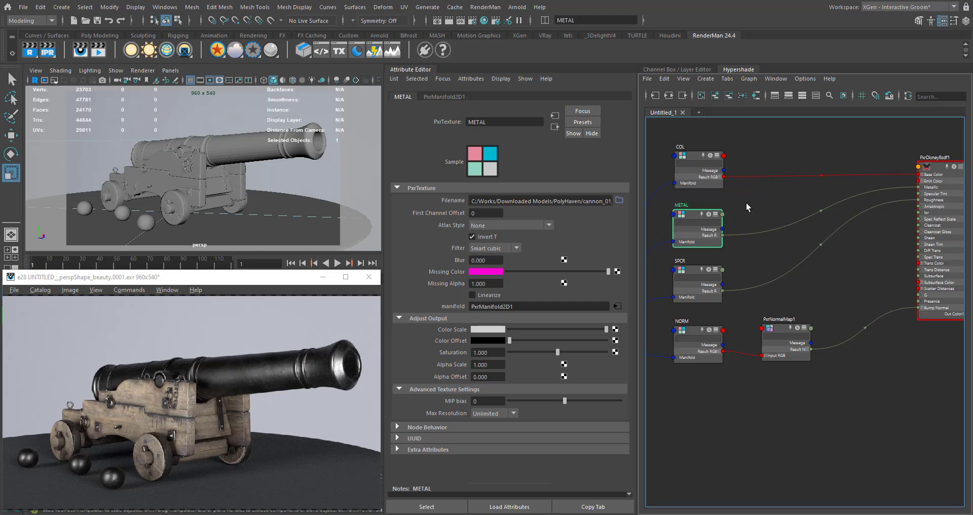
{"action": "middle_click_drag", "start_coordinate": [757, 220], "coordinate": [741, 220], "text": "alt"}
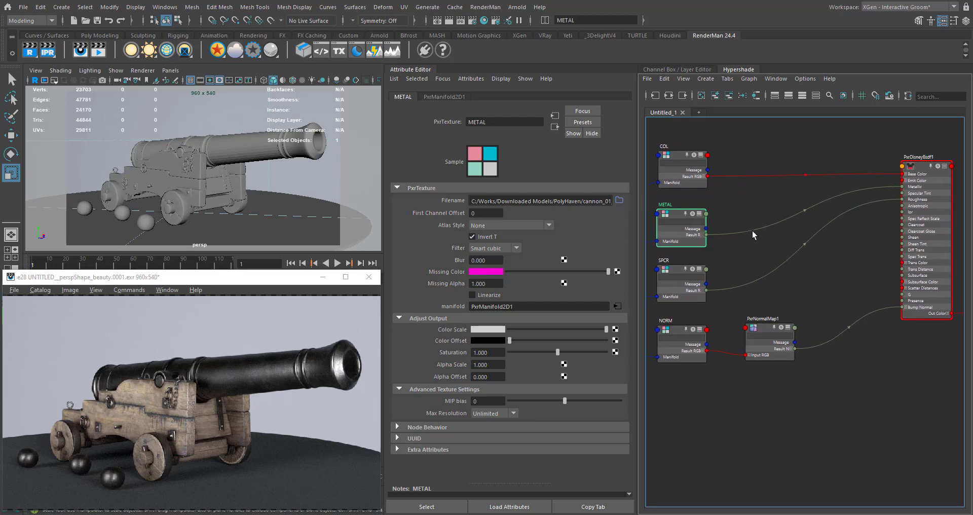
{"action": "left_click", "coordinate": [763, 156]}
{"action": "scroll", "coordinate": [953, 144], "scroll_direction": "down", "scroll_amount": 3}
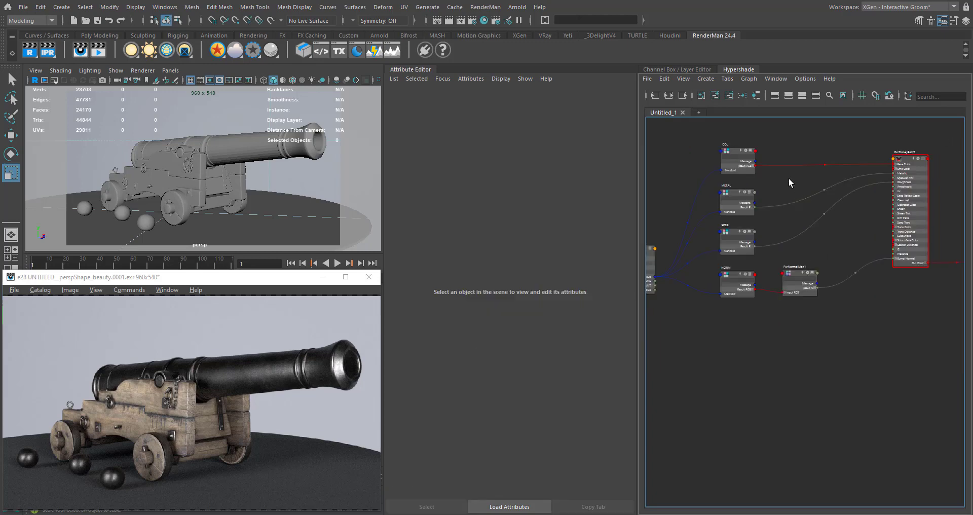
{"action": "scroll", "coordinate": [759, 153], "scroll_direction": "up", "scroll_amount": 4}
{"action": "middle_click_drag", "start_coordinate": [812, 164], "coordinate": [775, 168], "text": "alt"}
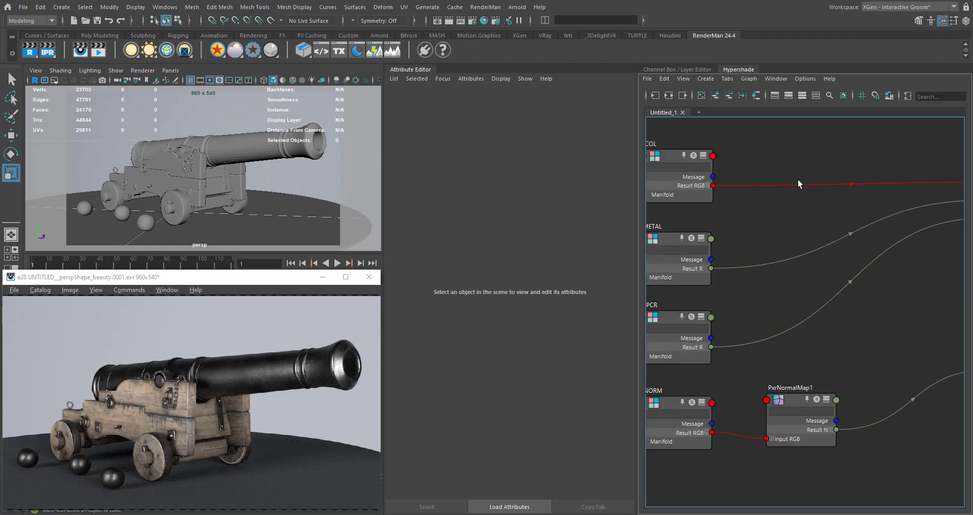
{"action": "scroll", "coordinate": [798, 181], "scroll_direction": "down", "scroll_amount": 4}
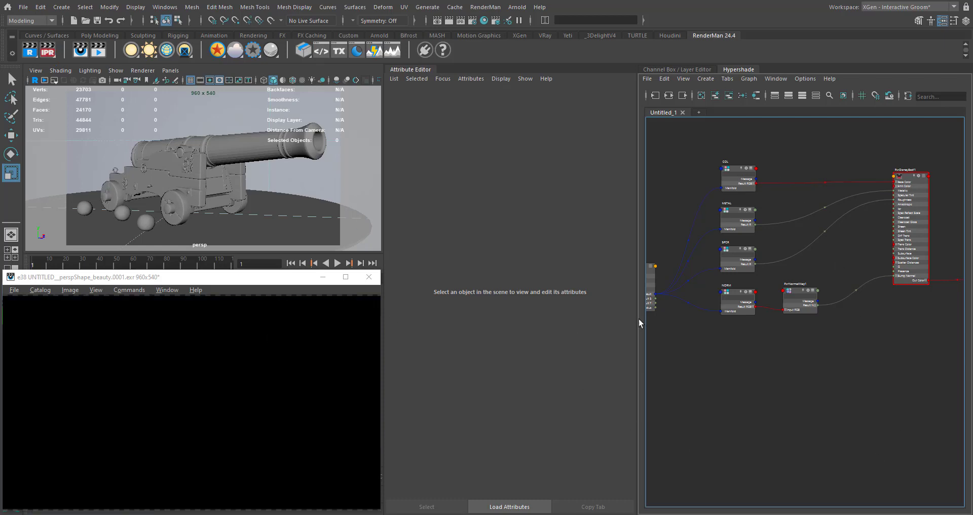
Solo the COL texture and the METAL texture in turn in the live render to compare them, ending on COL
{"action": "scroll", "coordinate": [745, 163], "scroll_direction": "up", "scroll_amount": 3}
{"action": "left_click", "coordinate": [747, 166]}
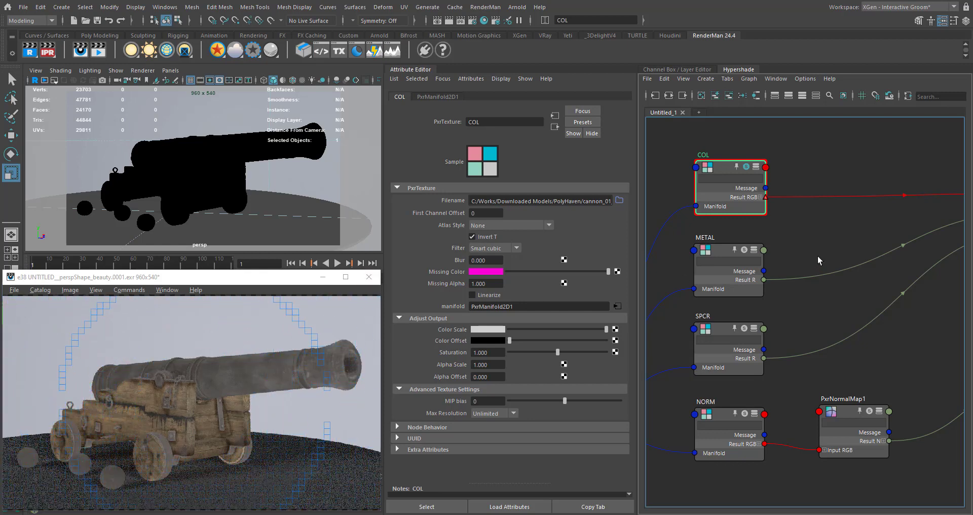
{"action": "left_click", "coordinate": [743, 255]}
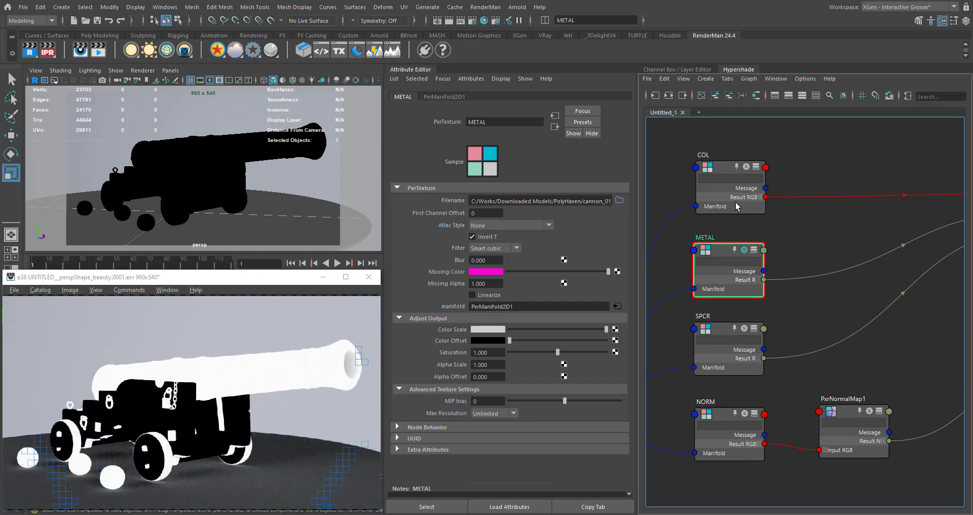
{"action": "left_click", "coordinate": [747, 167]}
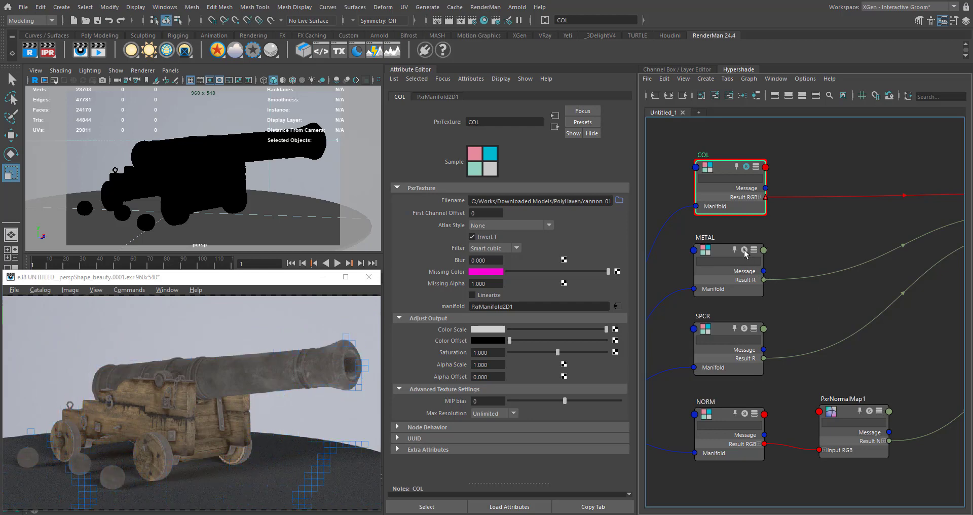
Solo the SPCR texture and the NORM texture in turn to view each one in the live render
{"action": "left_click", "coordinate": [744, 328]}
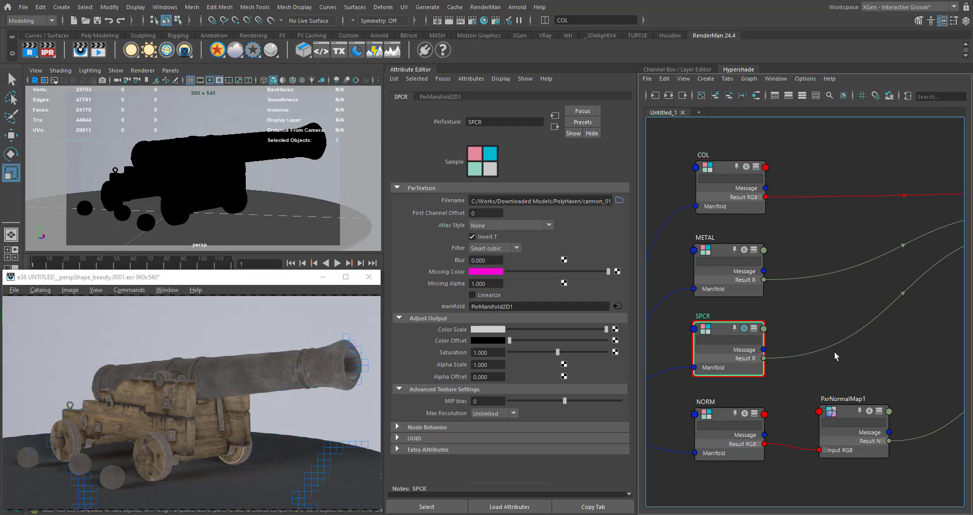
{"action": "middle_click_drag", "start_coordinate": [790, 345], "coordinate": [823, 296], "text": "alt"}
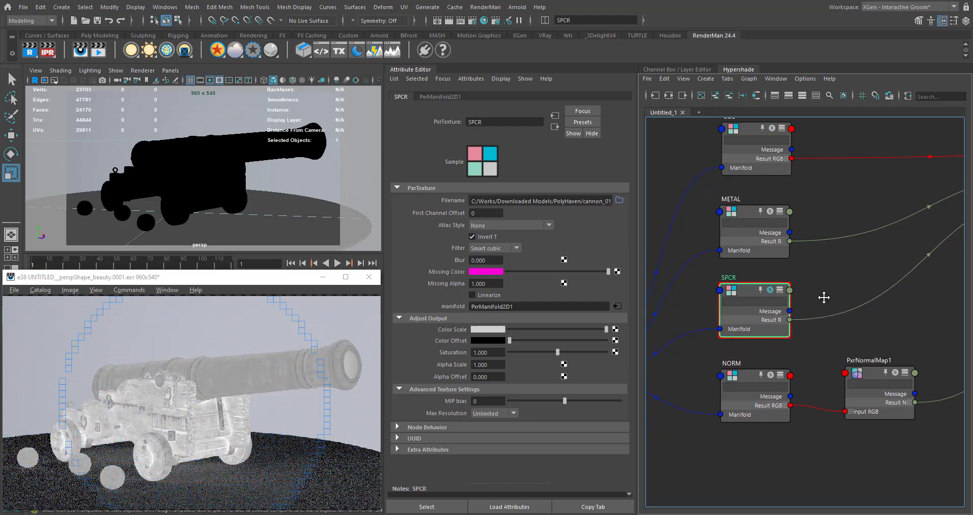
{"action": "left_click", "coordinate": [779, 369]}
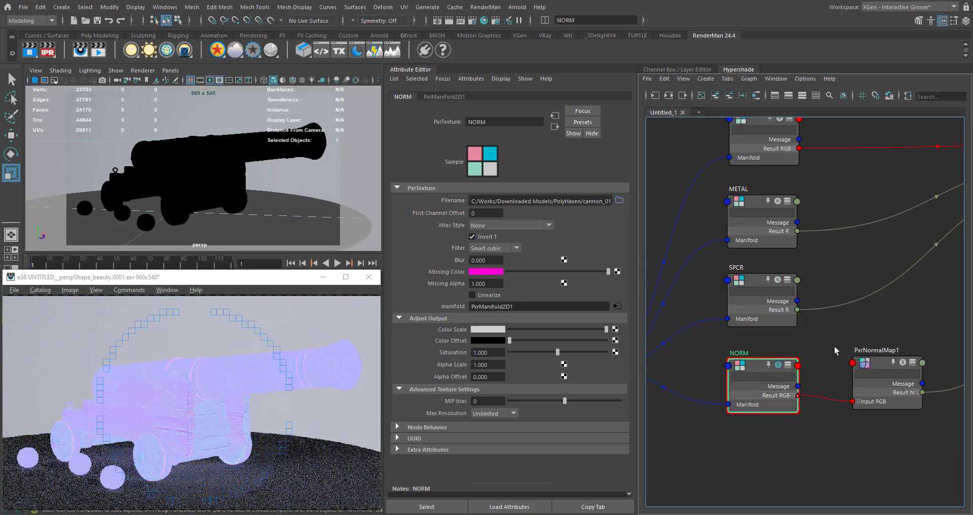
{"action": "scroll", "coordinate": [834, 345], "scroll_direction": "down", "scroll_amount": 1}
{"action": "middle_click_drag", "start_coordinate": [847, 323], "coordinate": [801, 310], "text": "alt"}
{"action": "scroll", "coordinate": [785, 366], "scroll_direction": "up", "scroll_amount": 1}
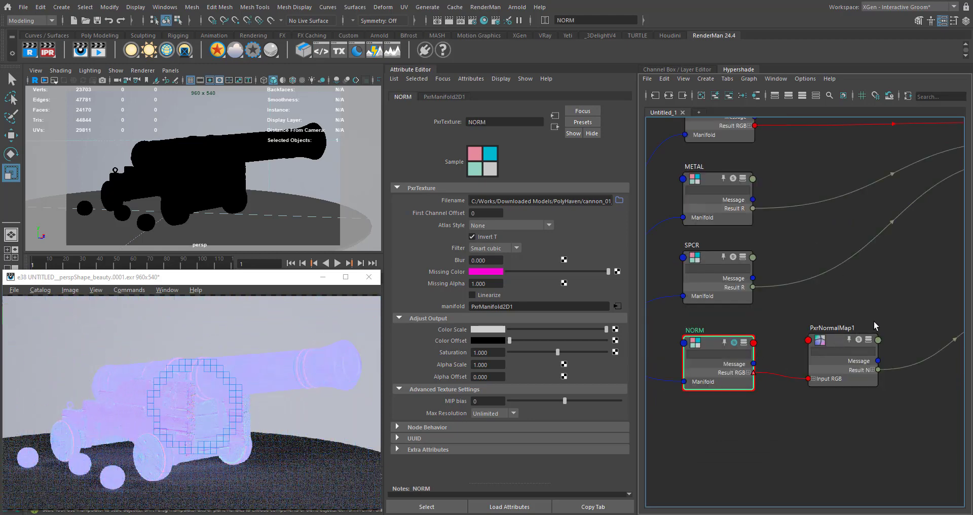
Inspect the attributes of PxrNormalMap1 and PxrDisneyBsdf1, and turn off solo on the NORM texture
{"action": "left_click", "coordinate": [819, 353]}
{"action": "middle_click_drag", "start_coordinate": [892, 313], "coordinate": [754, 326], "text": "alt"}
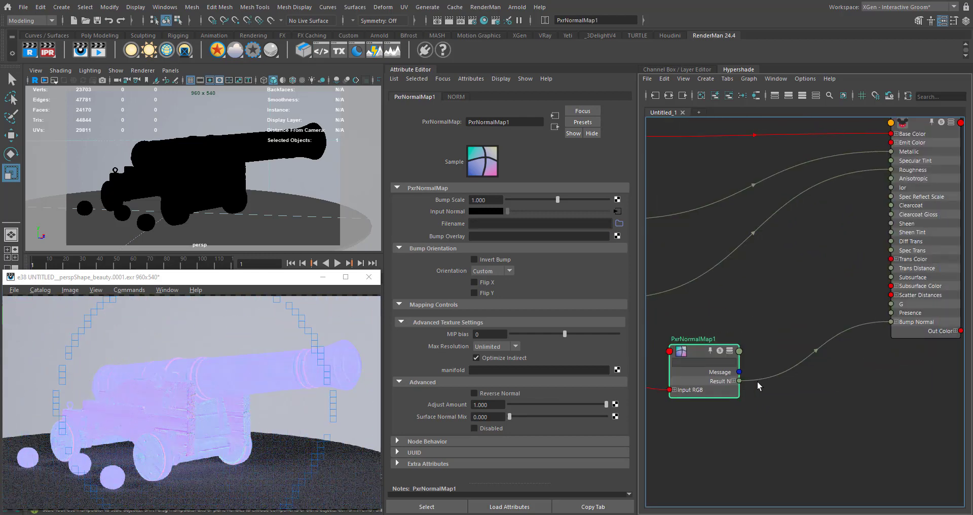
{"action": "scroll", "coordinate": [852, 390], "scroll_direction": "down", "scroll_amount": 5}
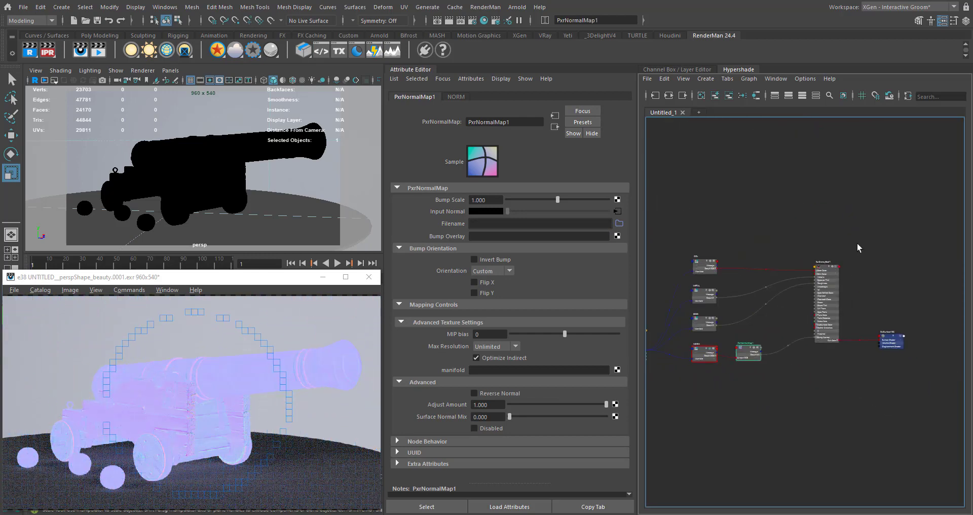
{"action": "left_click", "coordinate": [825, 334]}
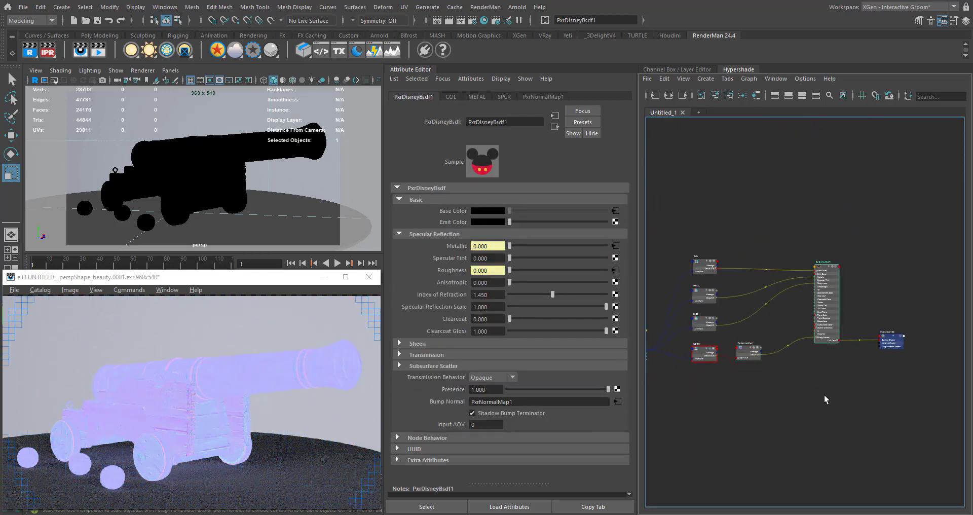
{"action": "scroll", "coordinate": [811, 354], "scroll_direction": "up", "scroll_amount": 3}
{"action": "middle_click_drag", "start_coordinate": [809, 338], "coordinate": [871, 295], "text": "alt"}
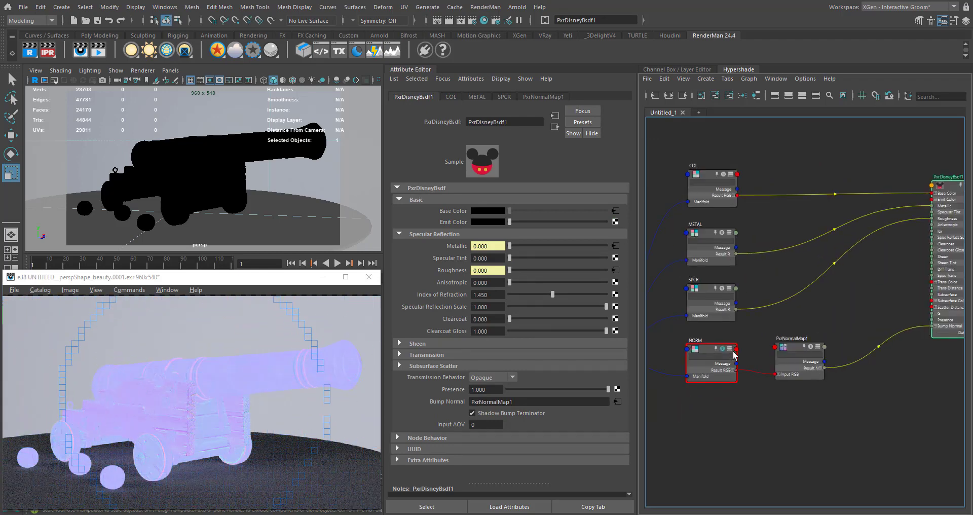
{"action": "left_click", "coordinate": [725, 345]}
Create a PxrSurface material below the PxrDisneyBsdf node and move its shading group node away from the material
{"action": "middle_click_drag", "start_coordinate": [857, 419], "coordinate": [798, 388], "text": "alt"}
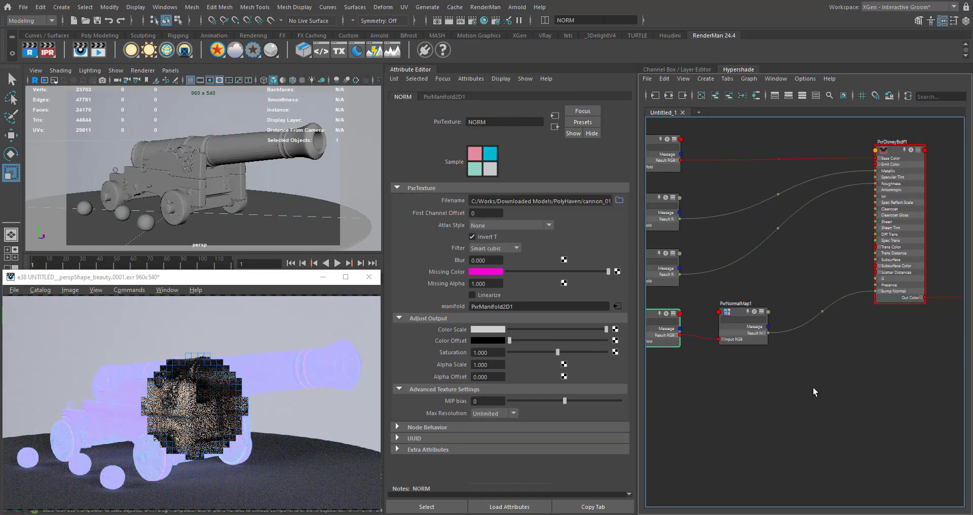
{"action": "left_click", "coordinate": [844, 388]}
{"action": "key", "text": "Tab"}
{"action": "type", "text": "p"}
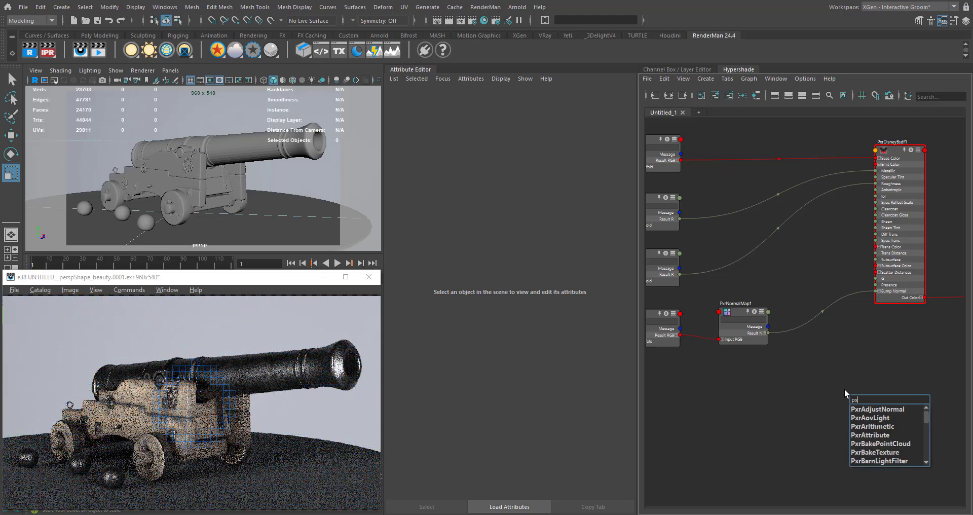
{"action": "type", "text": "xrsu"}
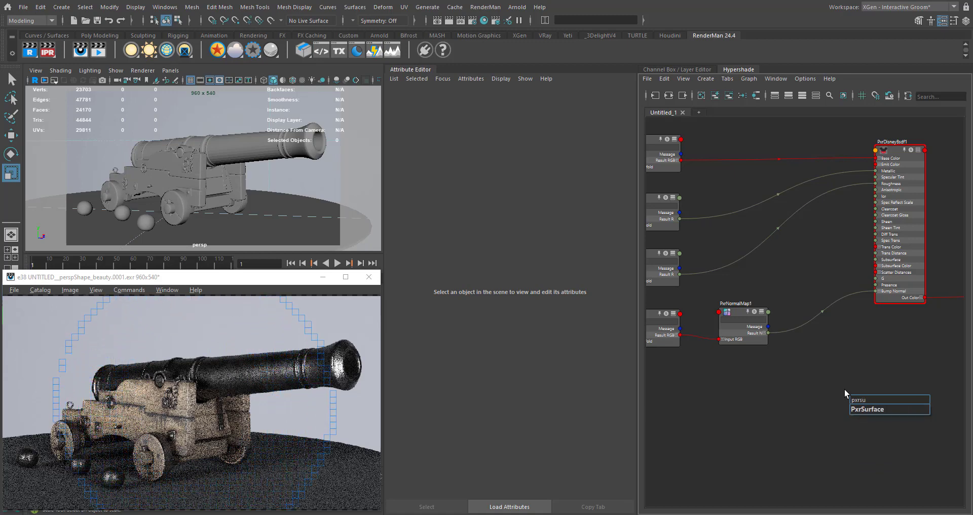
{"action": "key", "text": "Down"}
{"action": "key", "text": "Return"}
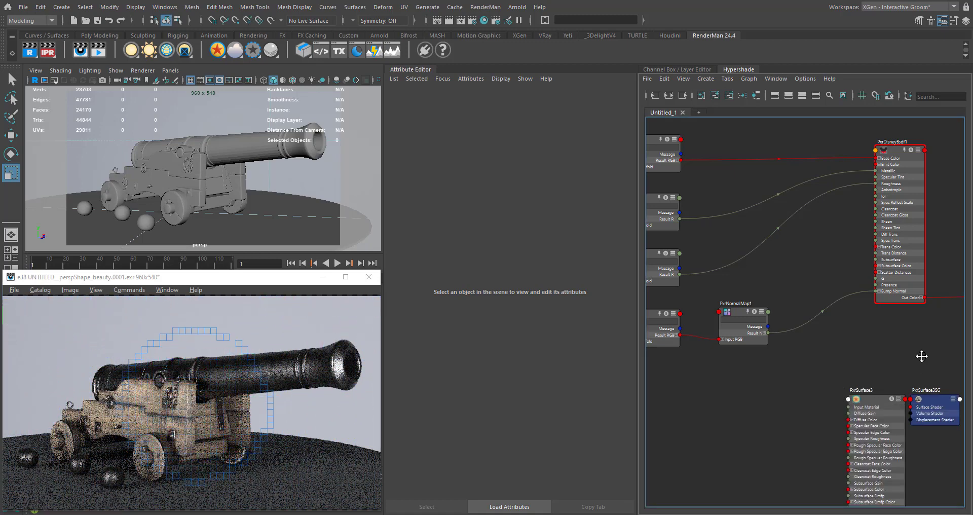
{"action": "middle_click_drag", "start_coordinate": [921, 357], "coordinate": [850, 353], "text": "alt"}
{"action": "left_click_drag", "start_coordinate": [879, 400], "coordinate": [952, 396]}
{"action": "middle_click_drag", "start_coordinate": [848, 363], "coordinate": [864, 342], "text": "alt"}
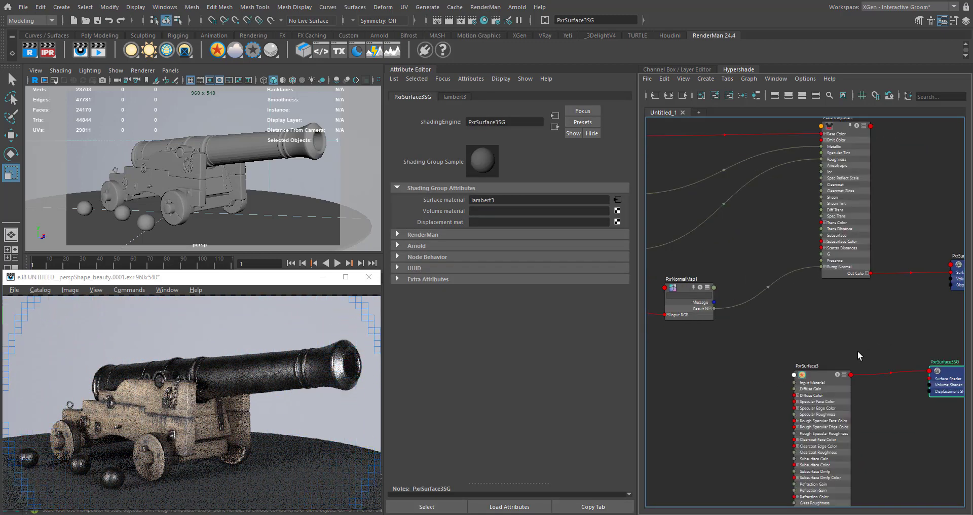
Assign the new PxrSurface material to the whole cannon_GRP group, moving the render window aside to reach the Outliner
{"action": "left_click_drag", "start_coordinate": [220, 277], "coordinate": [305, 437]}
{"action": "left_click", "coordinate": [77, 365]}
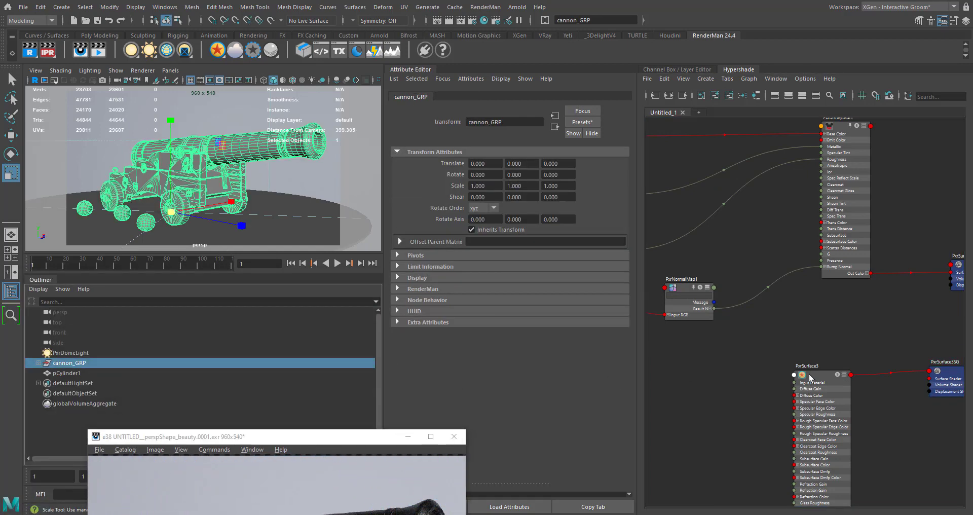
{"action": "right_click_drag", "start_coordinate": [809, 376], "coordinate": [810, 235]}
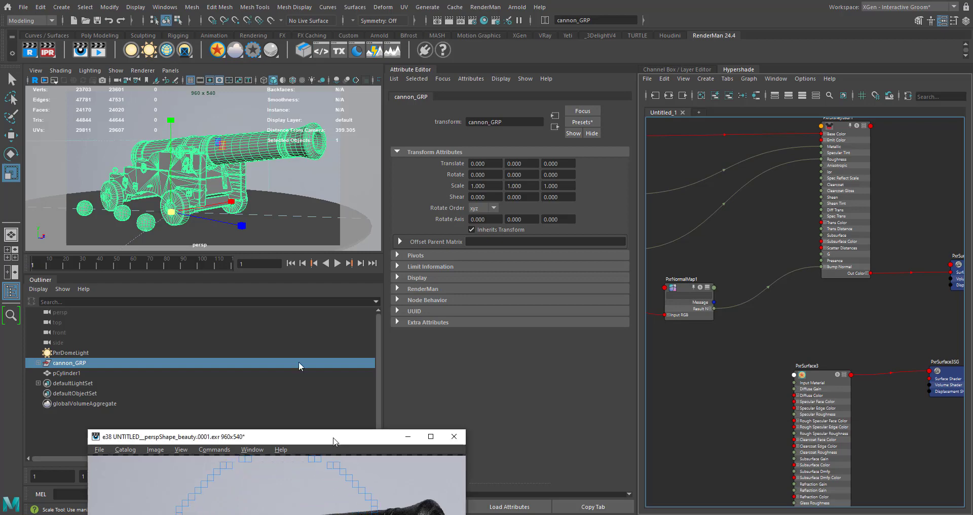
{"action": "left_click_drag", "start_coordinate": [336, 439], "coordinate": [275, 274]}
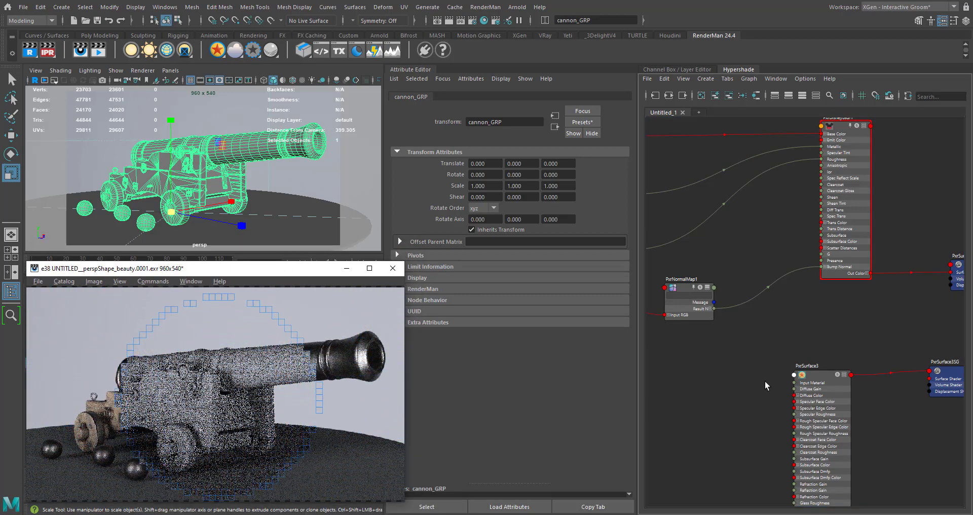
Connect the COL texture's Result RGB output to the Diffuse Color input of the new PxrSurface material
{"action": "middle_click_drag", "start_coordinate": [765, 381], "coordinate": [886, 312], "text": "alt"}
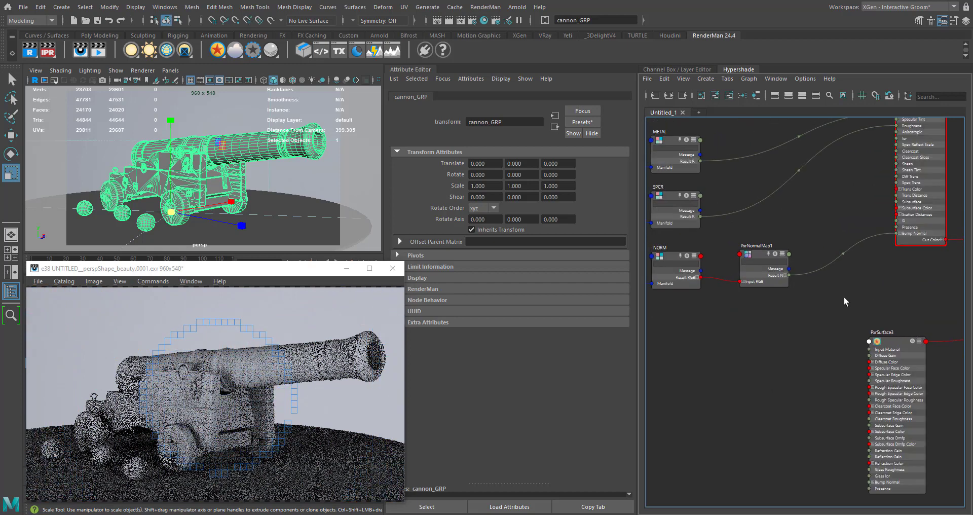
{"action": "middle_click_drag", "start_coordinate": [793, 277], "coordinate": [821, 363], "text": "alt"}
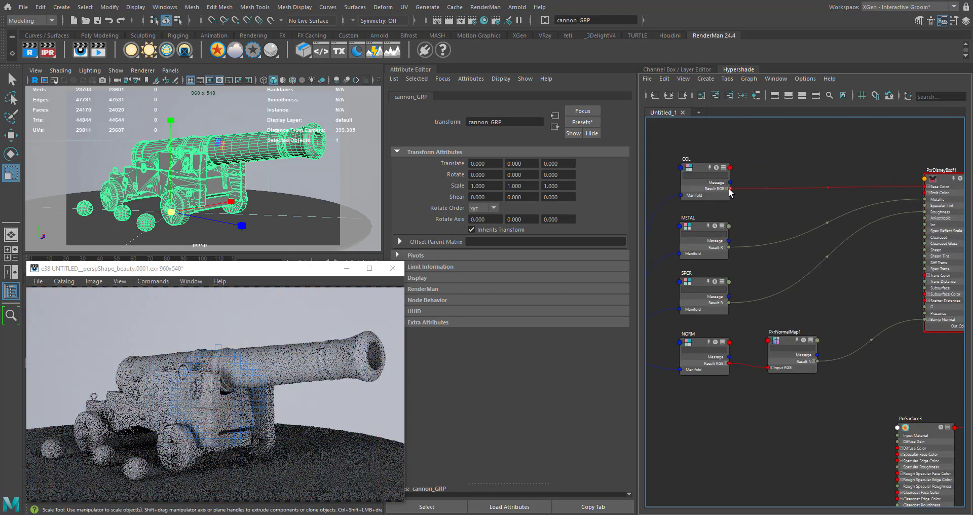
{"action": "left_click_drag", "start_coordinate": [730, 188], "coordinate": [886, 295]}
{"action": "middle_click_drag", "start_coordinate": [887, 295], "coordinate": [732, 233], "text": "alt"}
{"action": "scroll", "coordinate": [807, 370], "scroll_direction": "up", "scroll_amount": 5}
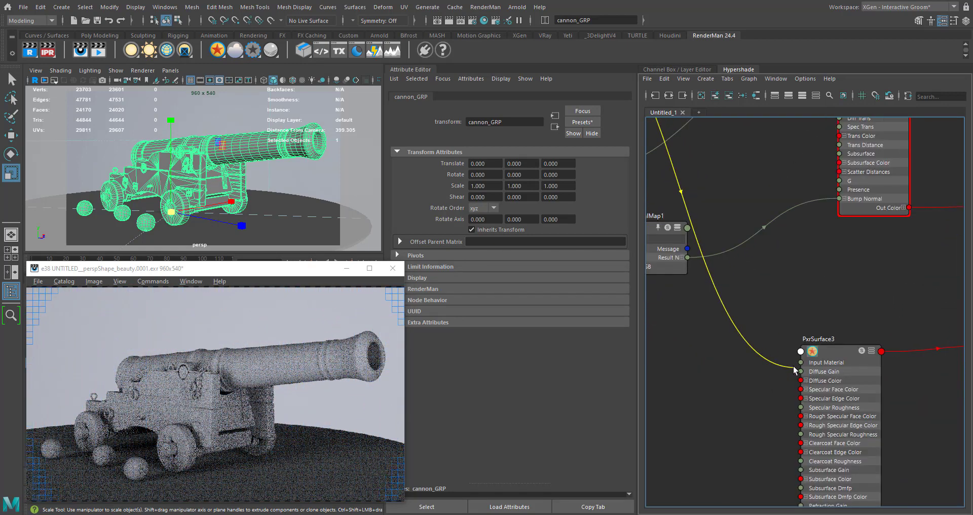
{"action": "left_click_drag", "start_coordinate": [809, 382], "coordinate": [809, 382]}
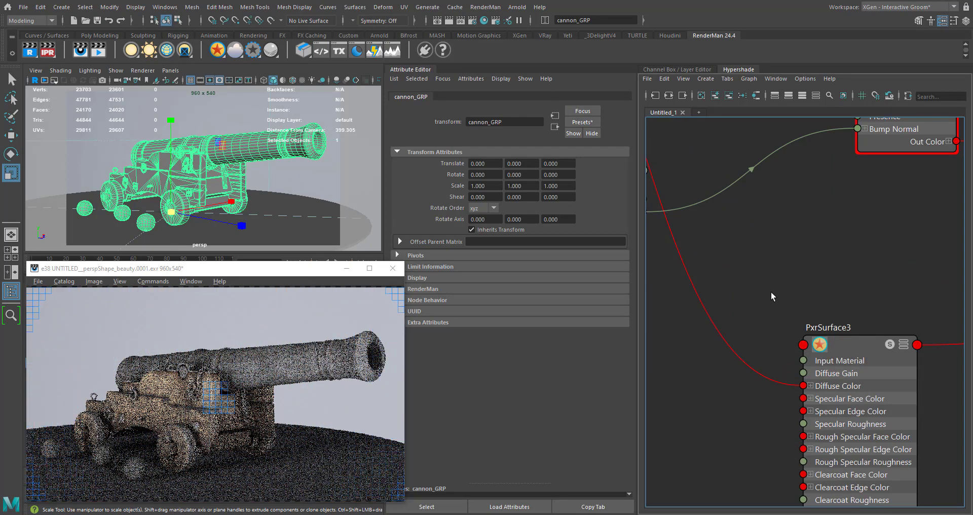
Try to connect the METAL texture's Result R output to the specular color inputs of PxrSurface3
{"action": "scroll", "coordinate": [774, 295], "scroll_direction": "down", "scroll_amount": 4}
{"action": "middle_click_drag", "start_coordinate": [818, 311], "coordinate": [905, 365], "text": "alt"}
{"action": "scroll", "coordinate": [709, 197], "scroll_direction": "up", "scroll_amount": 2}
{"action": "left_click", "coordinate": [709, 197]}
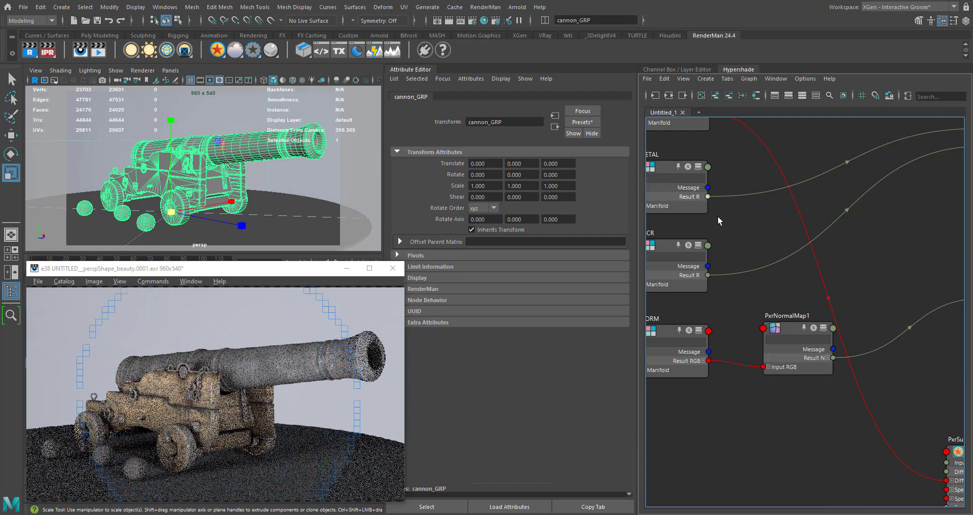
{"action": "middle_click_drag", "start_coordinate": [788, 429], "coordinate": [743, 282], "text": "alt"}
{"action": "middle_click_drag", "start_coordinate": [809, 385], "coordinate": [669, 309], "text": "alt"}
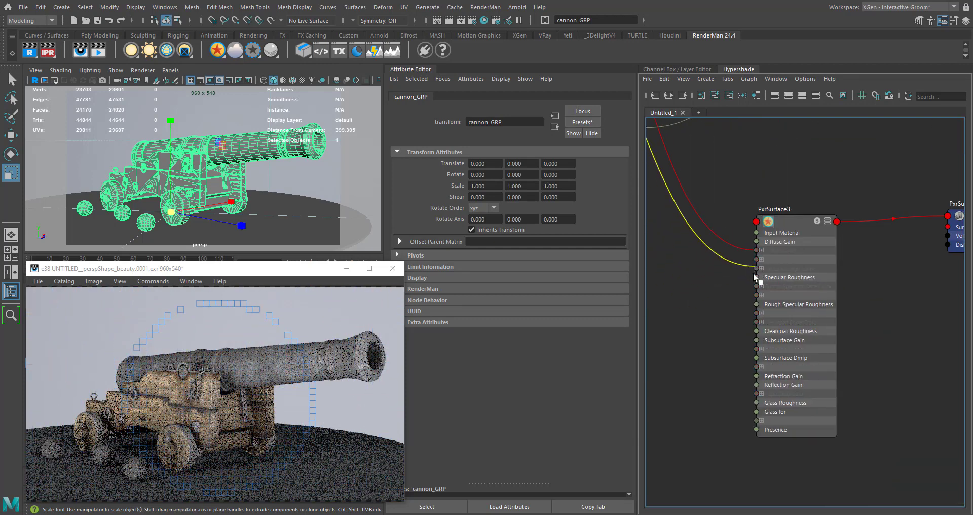
{"action": "left_click", "coordinate": [723, 272]}
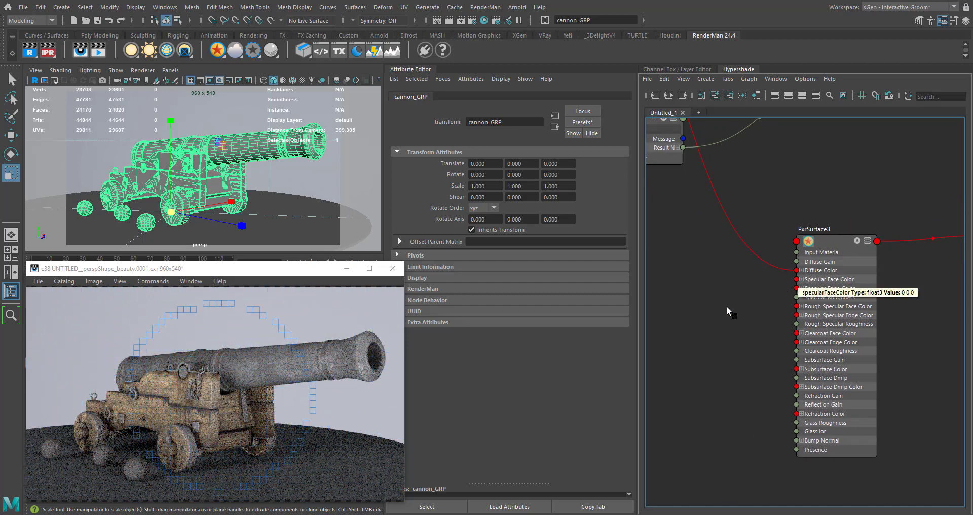
Connect the METAL texture's Message output to the Specular Edge Color input of PxrSurface3
{"action": "middle_click_drag", "start_coordinate": [727, 306], "coordinate": [820, 393], "text": "alt"}
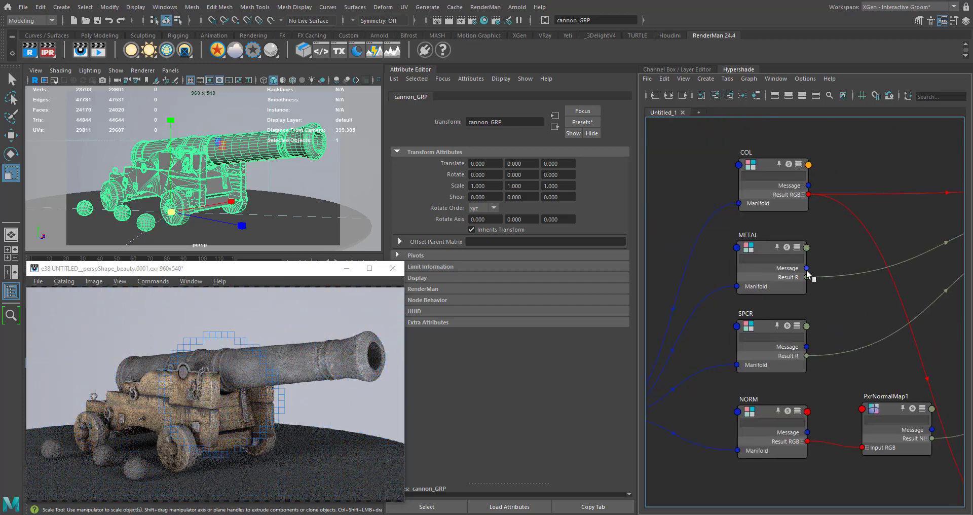
{"action": "left_click", "coordinate": [806, 268]}
{"action": "middle_click_drag", "start_coordinate": [829, 345], "coordinate": [695, 223], "text": "alt"}
{"action": "middle_click_drag", "start_coordinate": [834, 428], "coordinate": [690, 297], "text": "alt"}
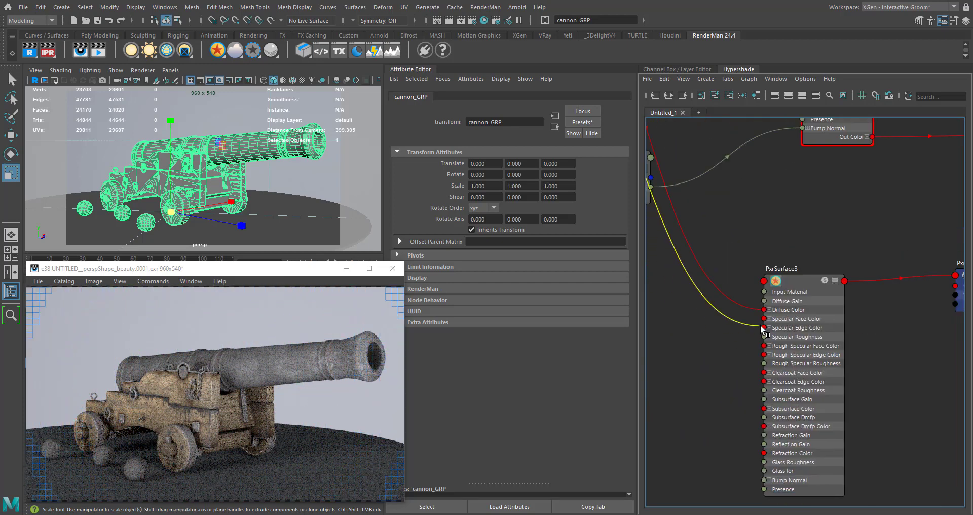
{"action": "scroll", "coordinate": [762, 328], "scroll_direction": "up", "scroll_amount": 2}
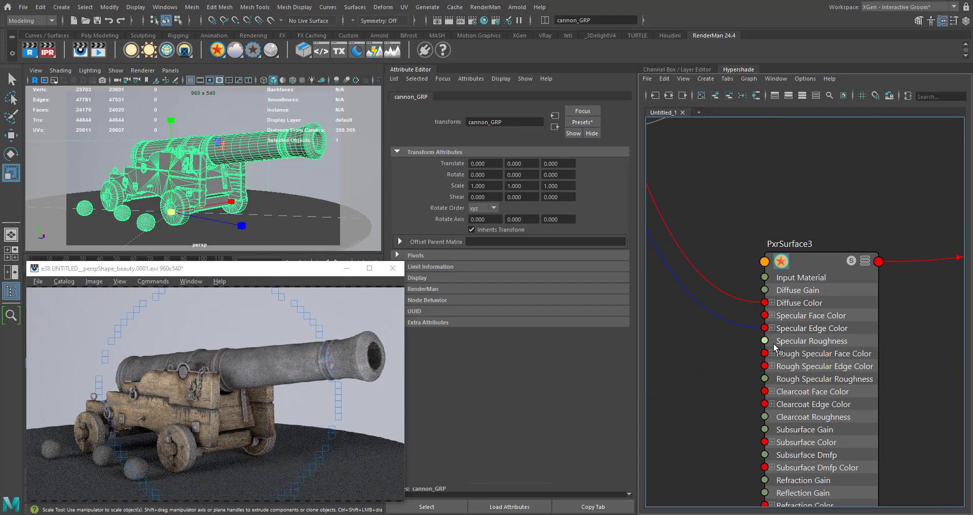
Try to link the Specular Face Color input of PxrSurface3 back to the METAL texture's Result R output
{"action": "middle_click_drag", "start_coordinate": [696, 329], "coordinate": [713, 346], "text": "alt"}
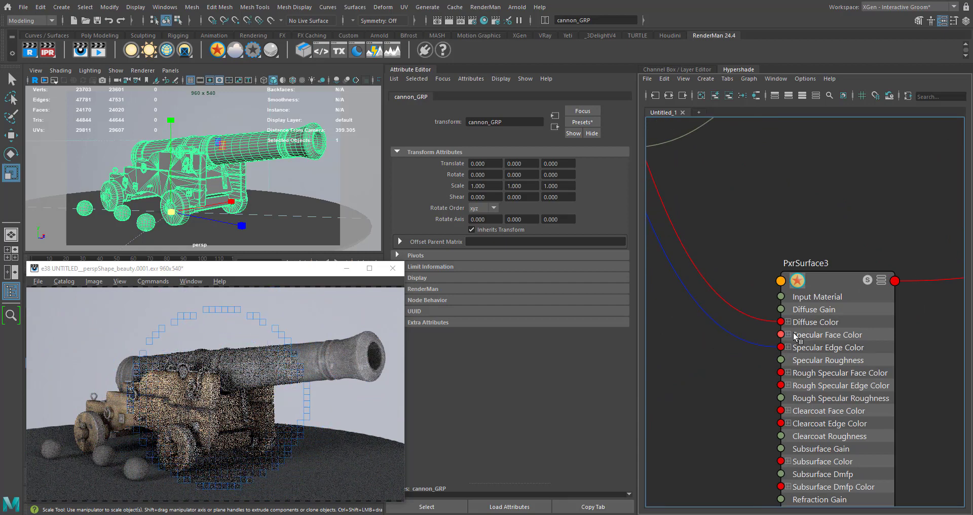
{"action": "left_click", "coordinate": [781, 332]}
{"action": "middle_click_drag", "start_coordinate": [721, 280], "coordinate": [849, 439], "text": "alt"}
{"action": "middle_click_drag", "start_coordinate": [724, 214], "coordinate": [811, 372], "text": "alt"}
{"action": "middle_click_drag", "start_coordinate": [709, 212], "coordinate": [798, 351], "text": "alt"}
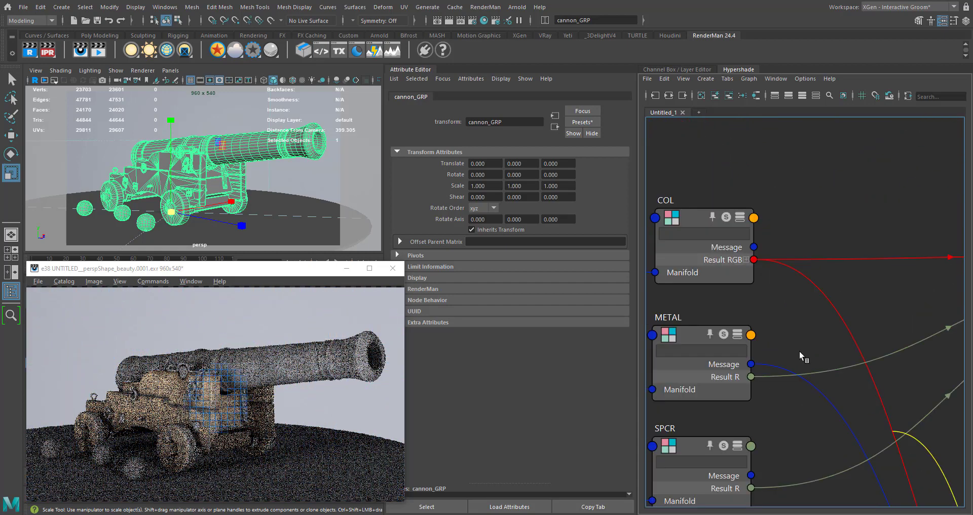
{"action": "left_click", "coordinate": [751, 363]}
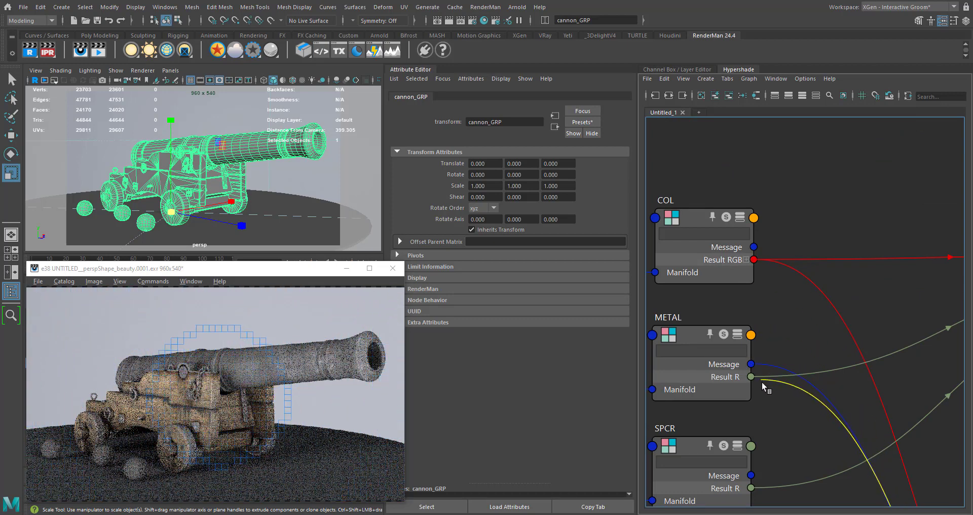
Expand METAL's attributes, connect its Result RGB output to PxrSurface3's Specular Face Color and Specular Edge Color, and collapse the METAL node
{"action": "left_click", "coordinate": [737, 335]}
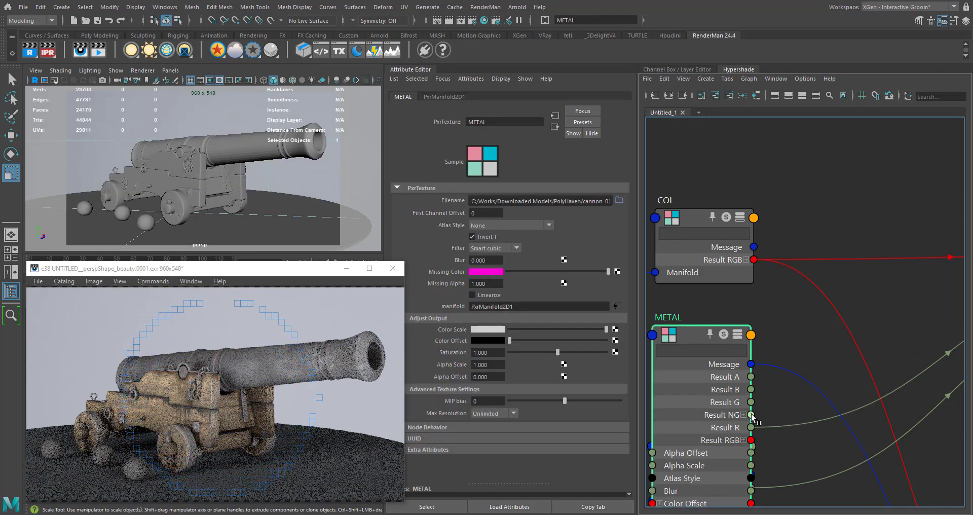
{"action": "scroll", "coordinate": [801, 454], "scroll_direction": "down", "scroll_amount": 4}
{"action": "middle_click_drag", "start_coordinate": [802, 453], "coordinate": [706, 256], "text": "alt"}
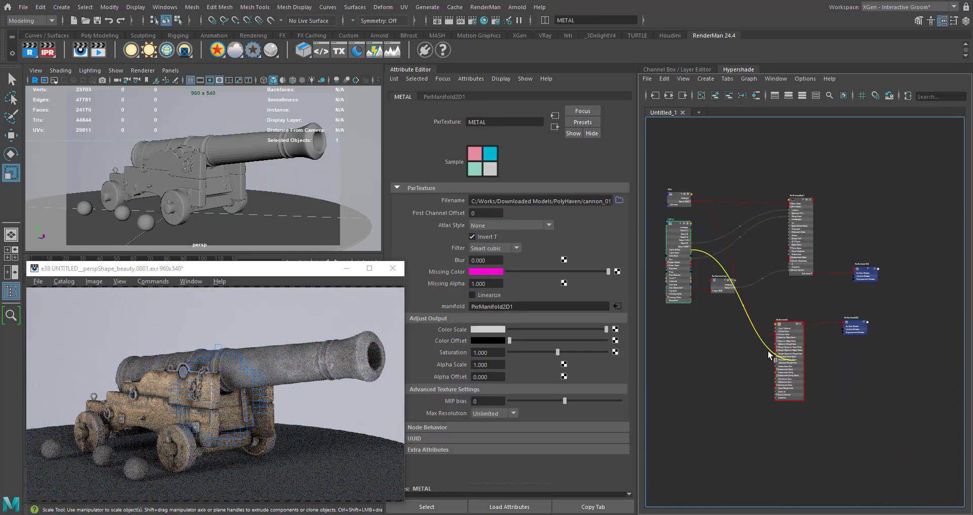
{"action": "scroll", "coordinate": [770, 352], "scroll_direction": "up", "scroll_amount": 3}
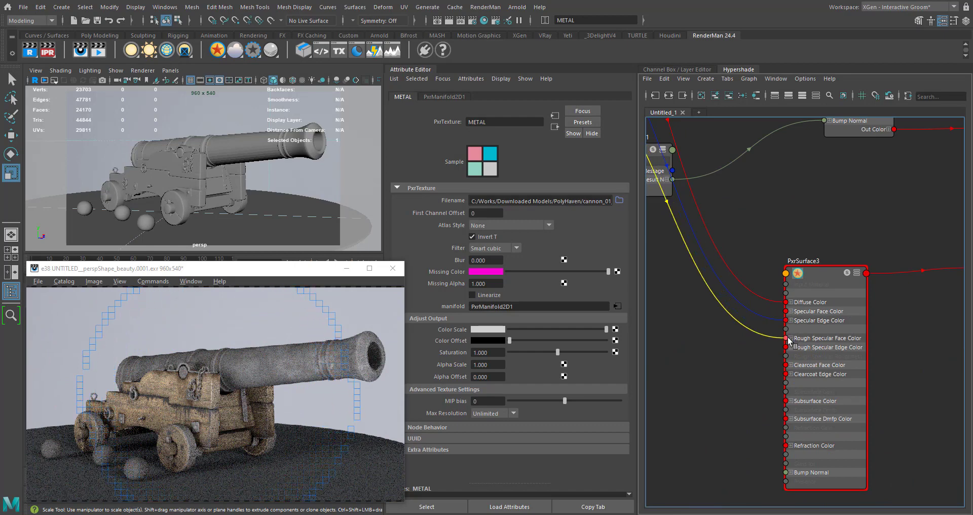
{"action": "left_click", "coordinate": [787, 312]}
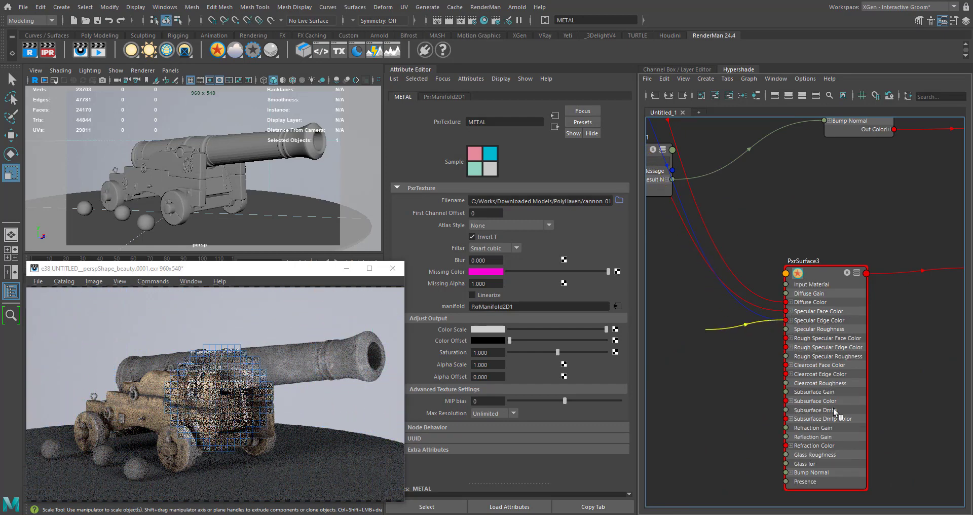
{"action": "middle_click_drag", "start_coordinate": [834, 412], "coordinate": [881, 455], "text": "alt"}
{"action": "middle_click_drag", "start_coordinate": [797, 369], "coordinate": [814, 475], "text": "alt"}
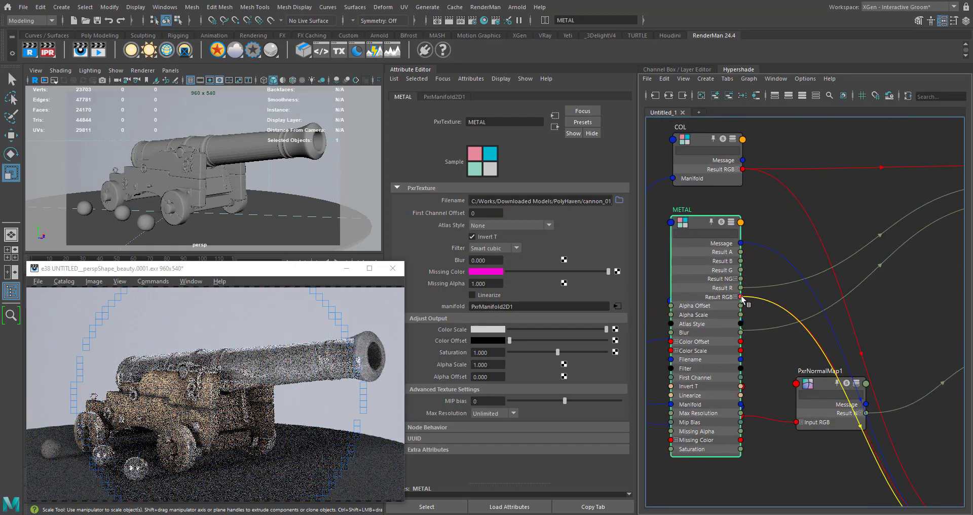
{"action": "left_click", "coordinate": [731, 223]}
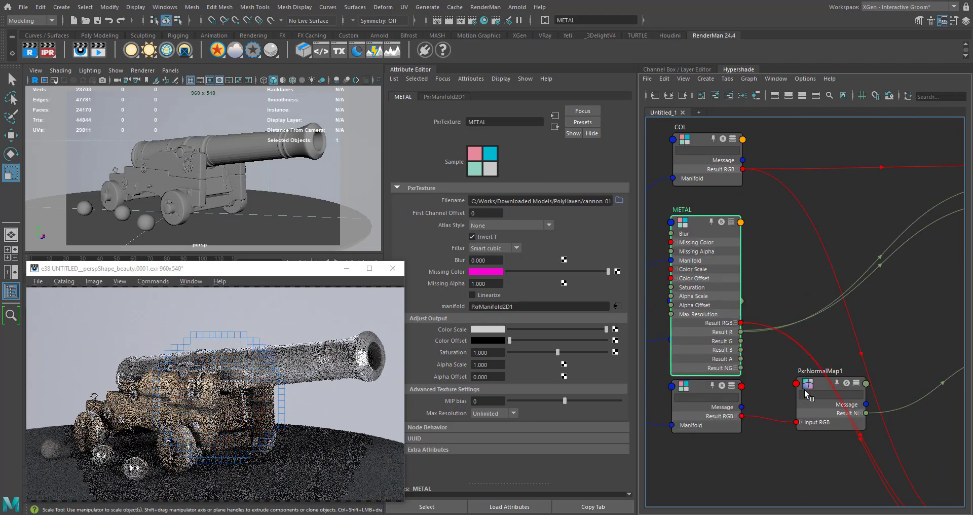
{"action": "left_click", "coordinate": [731, 222]}
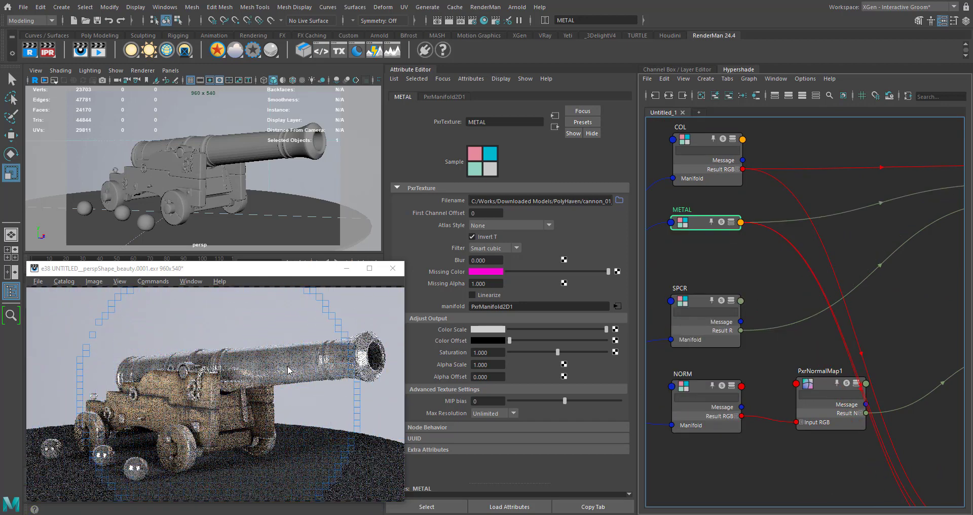
Create a PxrMetallicWorkflow node in the empty graph area between PxrNormalMap1 and the PxrSurface3 material
{"action": "middle_click_drag", "start_coordinate": [763, 369], "coordinate": [787, 206], "text": "alt"}
{"action": "left_click", "coordinate": [800, 346]}
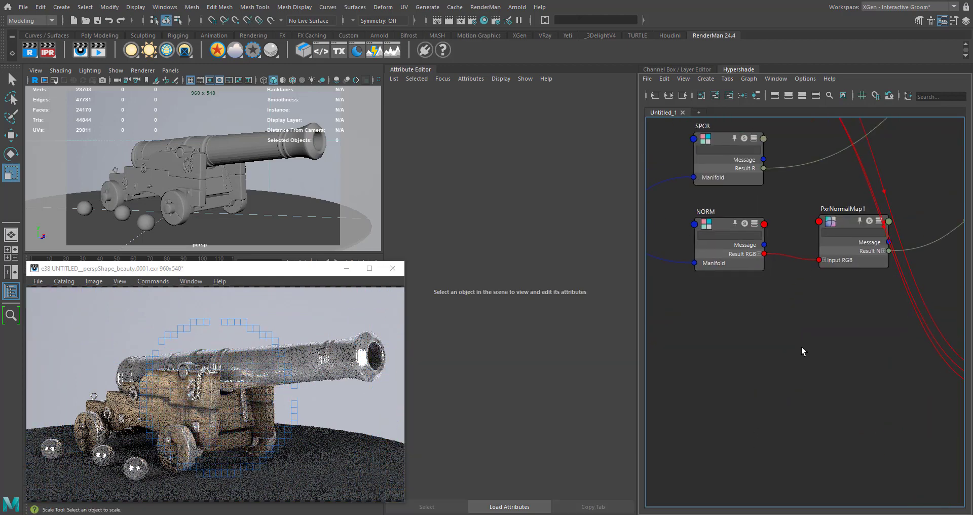
{"action": "scroll", "coordinate": [799, 347], "scroll_direction": "down", "scroll_amount": 5}
{"action": "middle_click_drag", "start_coordinate": [785, 348], "coordinate": [781, 349], "text": "alt"}
{"action": "key", "text": "Tab"}
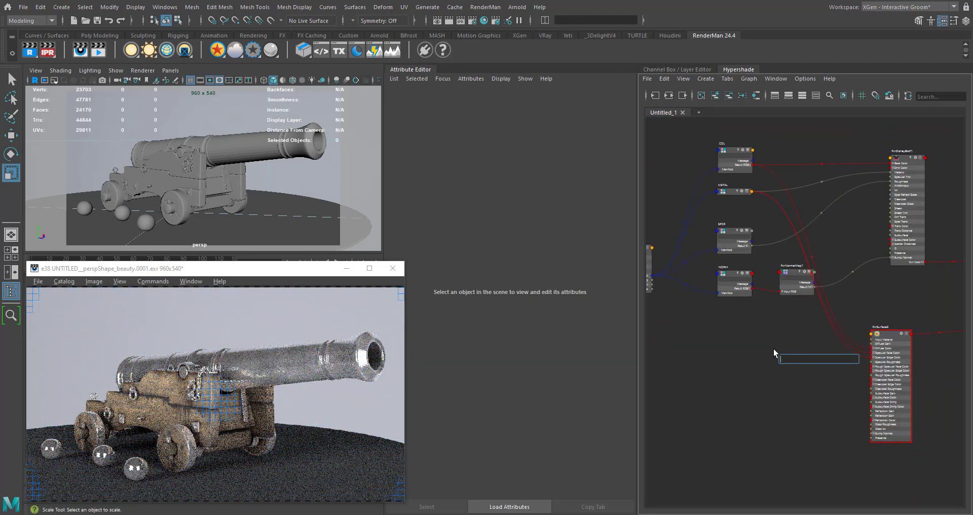
{"action": "type", "text": "pxr"}
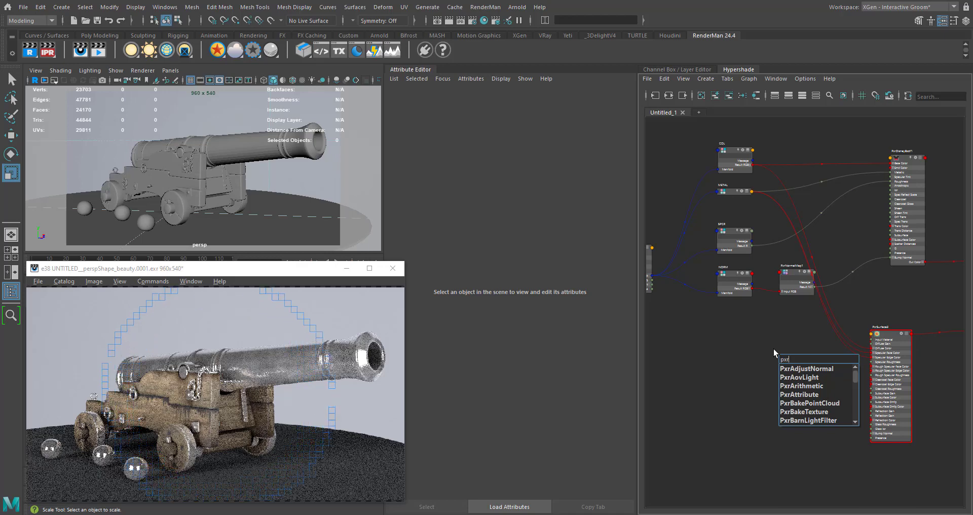
{"action": "type", "text": "me"}
{"action": "key", "text": "Down"}
{"action": "key", "text": "Down"}
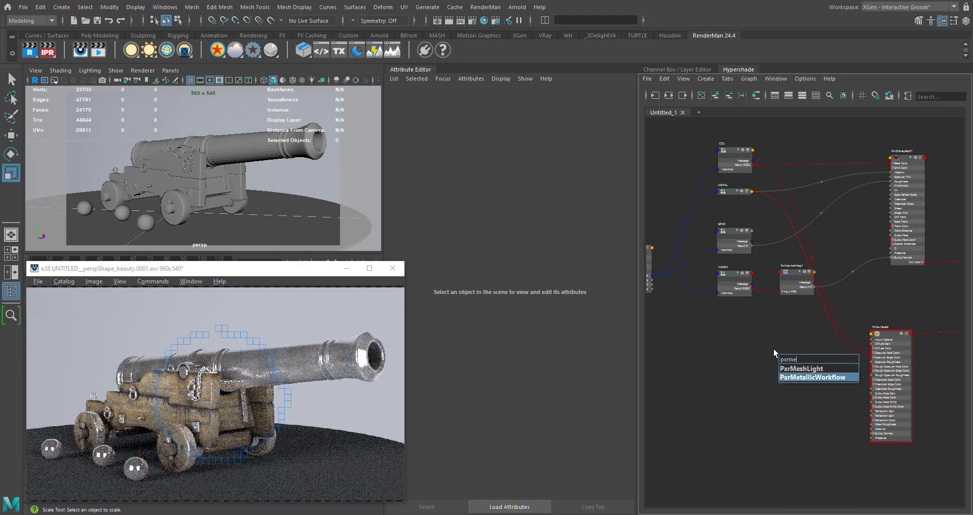
{"action": "key", "text": "Return"}
{"action": "key", "text": "f"}
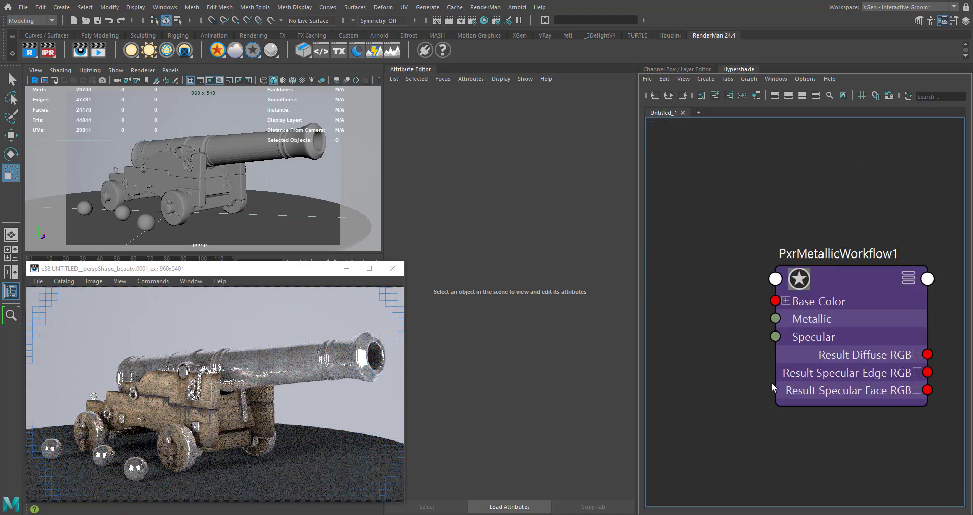
Connect the COL texture's Result RGB output to the Base Color input of PxrMetallicWorkflow1
{"action": "scroll", "coordinate": [801, 353], "scroll_direction": "down", "scroll_amount": 3}
{"action": "middle_click_drag", "start_coordinate": [827, 262], "coordinate": [834, 367], "text": "alt"}
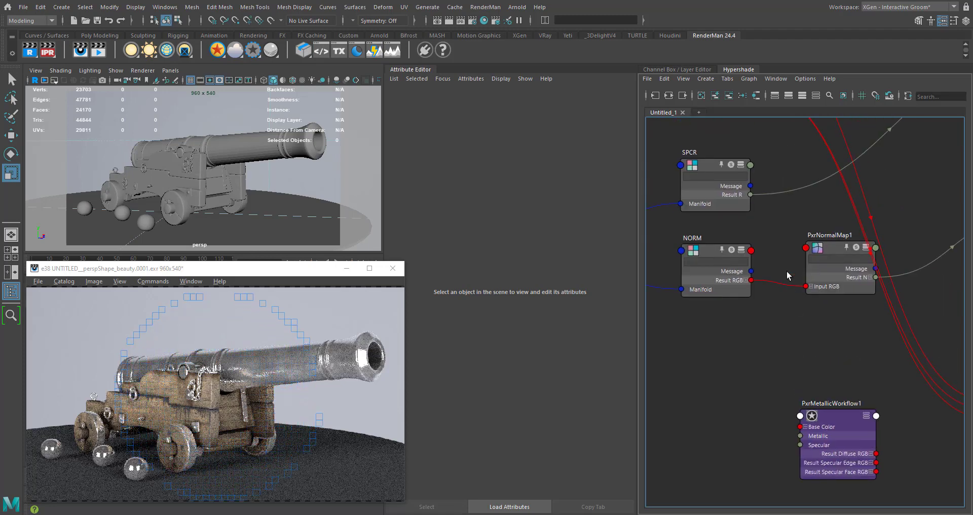
{"action": "scroll", "coordinate": [785, 271], "scroll_direction": "down", "scroll_amount": 3}
{"action": "middle_click_drag", "start_coordinate": [784, 248], "coordinate": [791, 339], "text": "alt"}
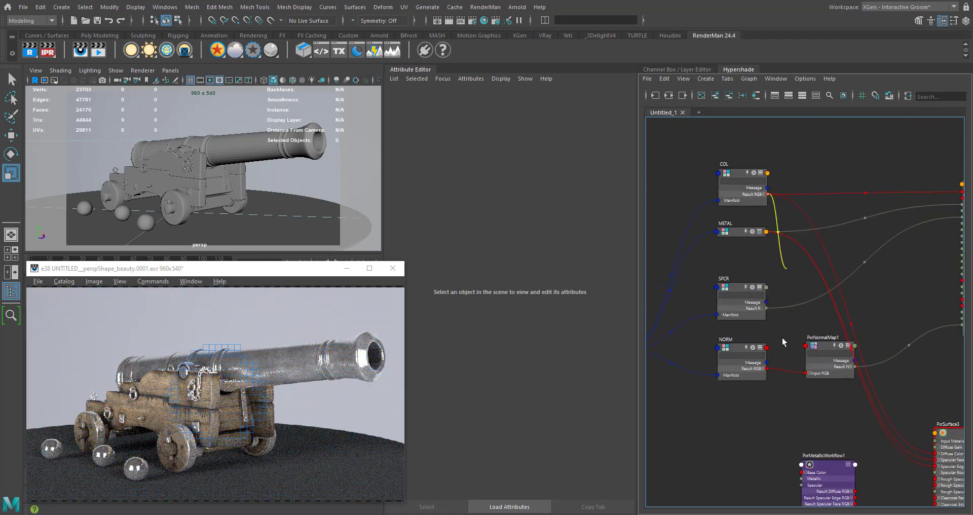
{"action": "middle_click_drag", "start_coordinate": [789, 486], "coordinate": [786, 378], "text": "alt"}
{"action": "scroll", "coordinate": [791, 363], "scroll_direction": "up", "scroll_amount": 3}
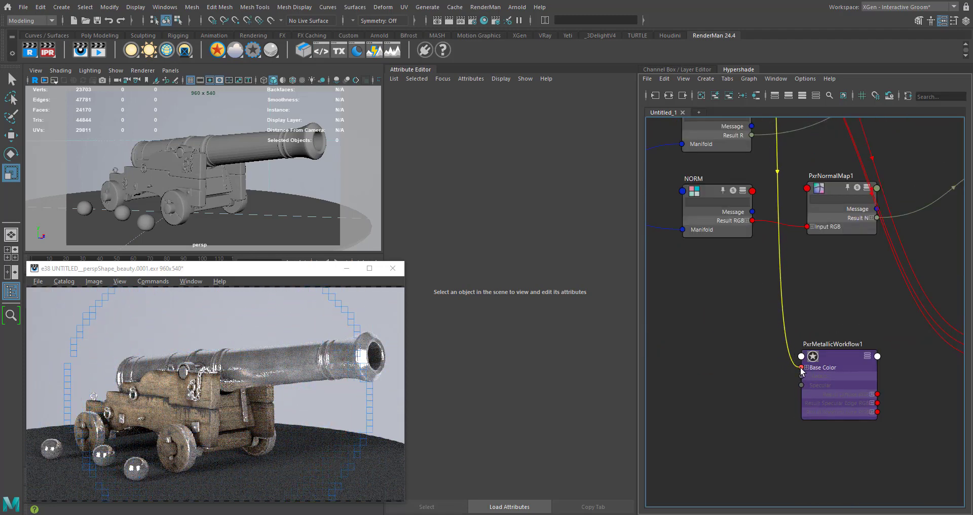
{"action": "left_click_drag", "start_coordinate": [801, 369], "coordinate": [802, 367]}
Connect the METAL texture's Result G output to the Metallic input of PxrMetallicWorkflow1
{"action": "middle_click_drag", "start_coordinate": [729, 180], "coordinate": [775, 379], "text": "alt"}
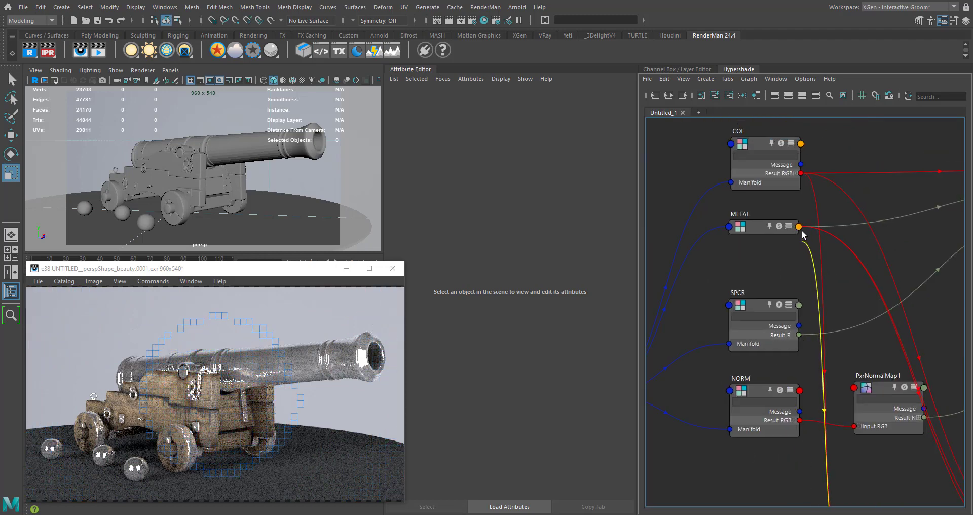
{"action": "left_click_drag", "start_coordinate": [802, 235], "coordinate": [800, 231]}
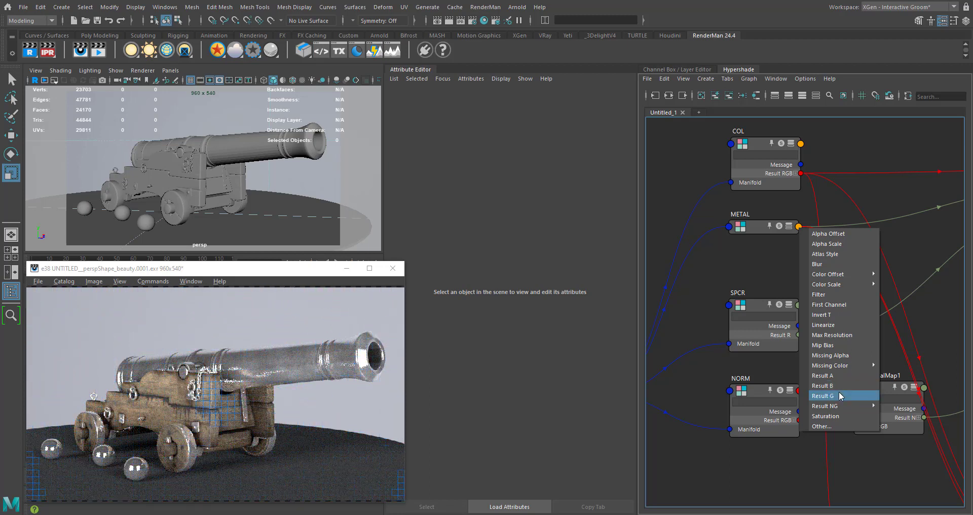
{"action": "left_click", "coordinate": [838, 395]}
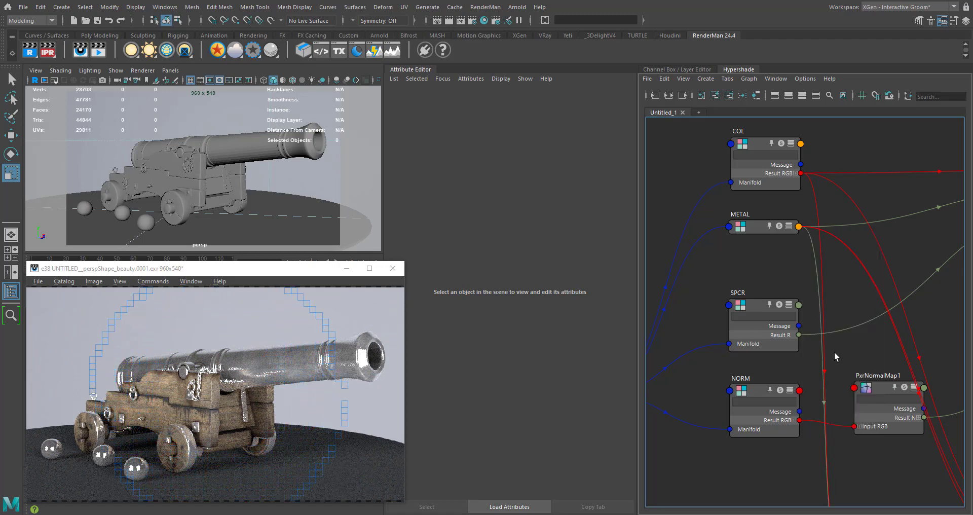
Expand the METAL node's outputs, reroute the Metallic input of PxrMetallicWorkflow1 to METAL's Result R output, and check the link
{"action": "middle_click_drag", "start_coordinate": [846, 356], "coordinate": [794, 307], "text": "alt"}
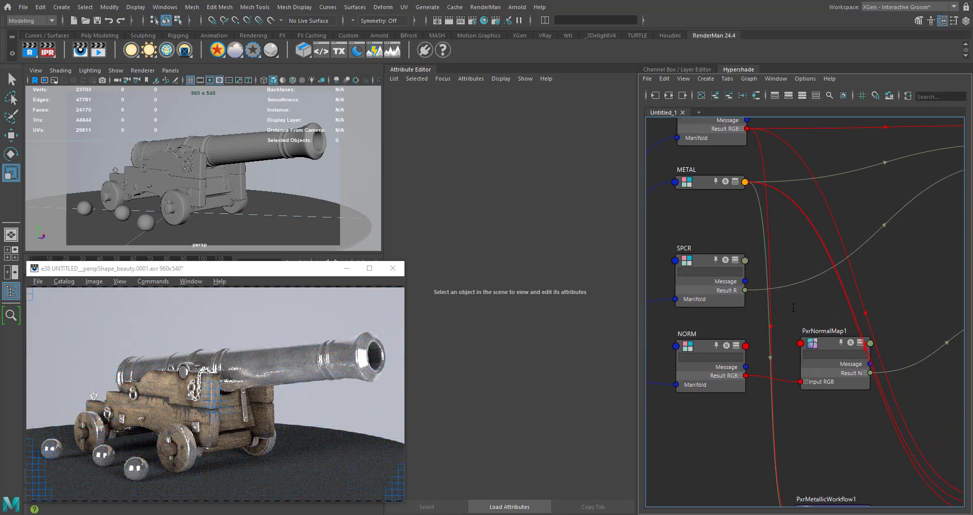
{"action": "left_click", "coordinate": [734, 188]}
{"action": "middle_click_drag", "start_coordinate": [780, 367], "coordinate": [742, 95], "text": "alt"}
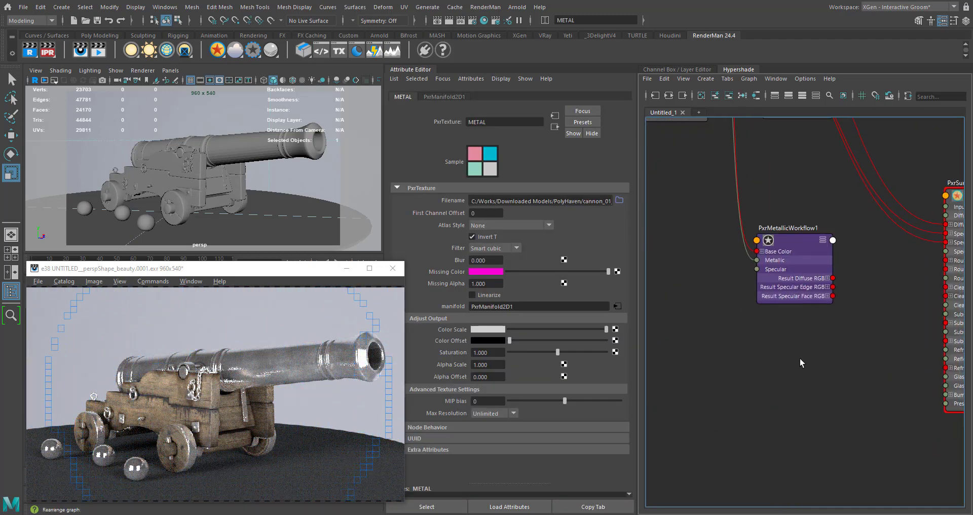
{"action": "left_click", "coordinate": [757, 262]}
{"action": "scroll", "coordinate": [735, 303], "scroll_direction": "down", "scroll_amount": 6}
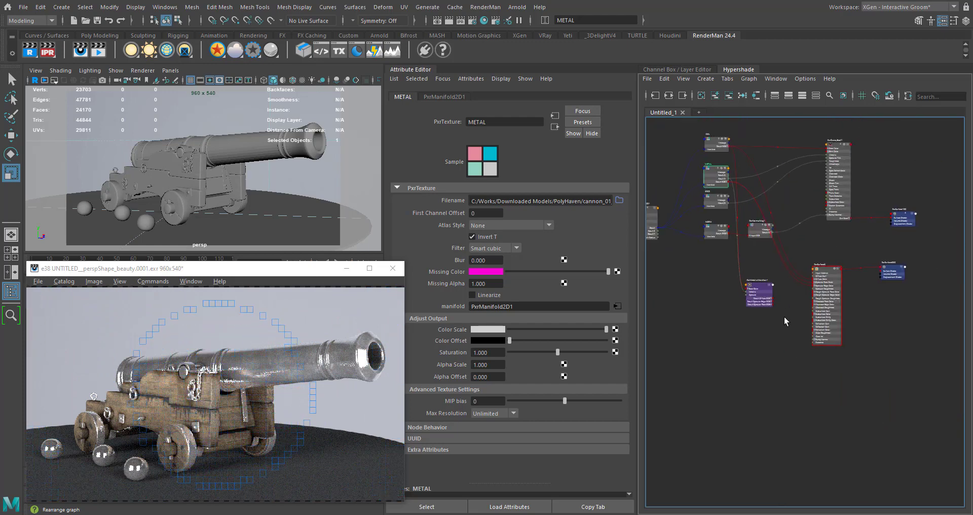
{"action": "scroll", "coordinate": [740, 170], "scroll_direction": "up", "scroll_amount": 7}
{"action": "middle_click_drag", "start_coordinate": [774, 296], "coordinate": [816, 349], "text": "alt"}
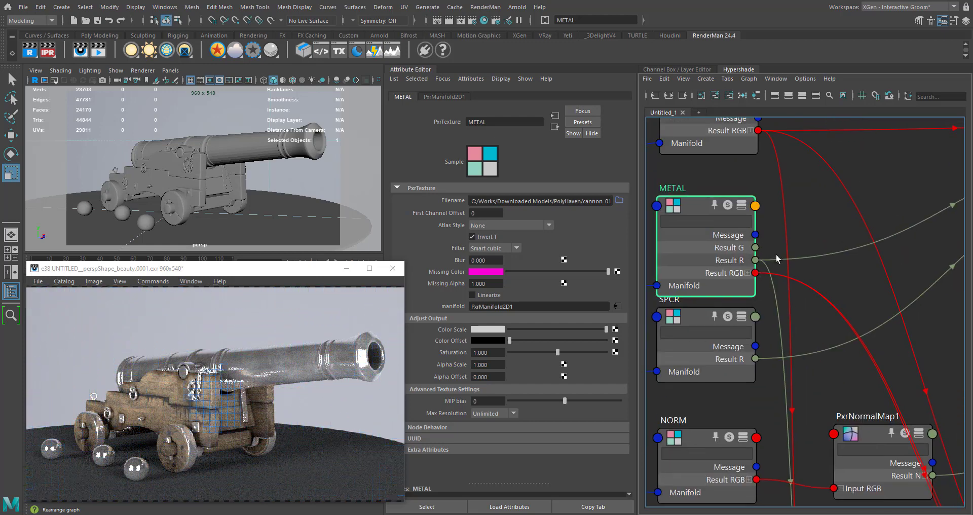
{"action": "middle_click_drag", "start_coordinate": [773, 278], "coordinate": [765, 229], "text": "alt"}
{"action": "scroll", "coordinate": [780, 272], "scroll_direction": "down", "scroll_amount": 5}
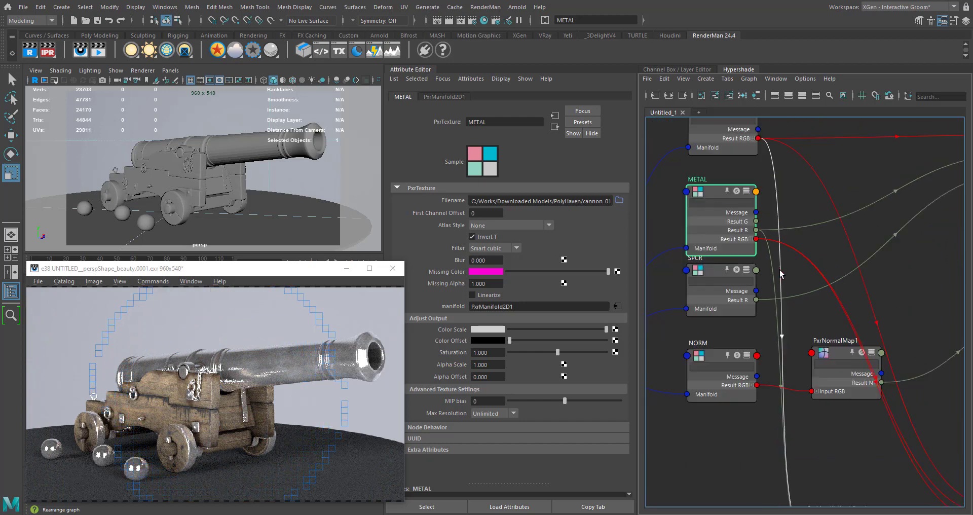
{"action": "middle_click_drag", "start_coordinate": [791, 345], "coordinate": [738, 292], "text": "alt"}
{"action": "scroll", "coordinate": [741, 360], "scroll_direction": "up", "scroll_amount": 5}
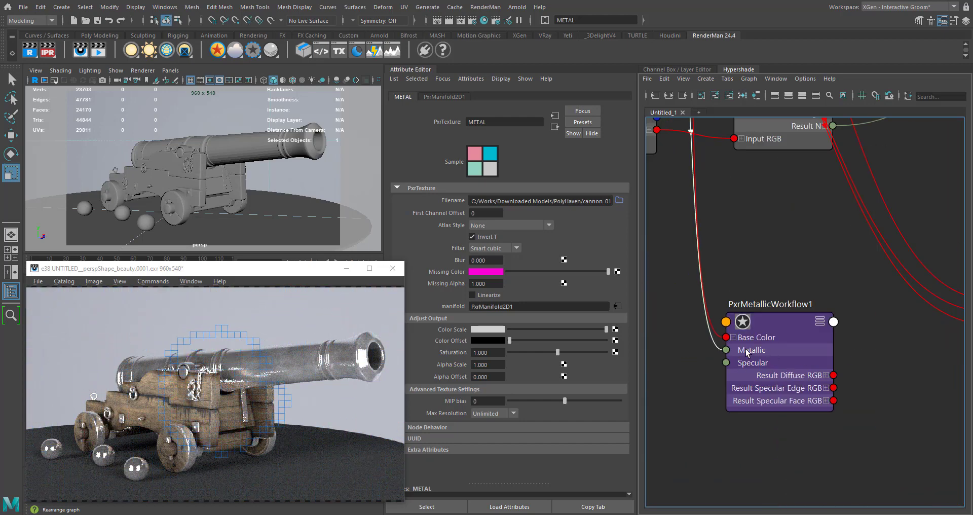
Disconnect the direct texture links from the Diffuse Color, Specular Face Color and Specular Edge Color inputs of PxrSurface3
{"action": "scroll", "coordinate": [874, 343], "scroll_direction": "down", "scroll_amount": 4}
{"action": "scroll", "coordinate": [759, 344], "scroll_direction": "up", "scroll_amount": 3}
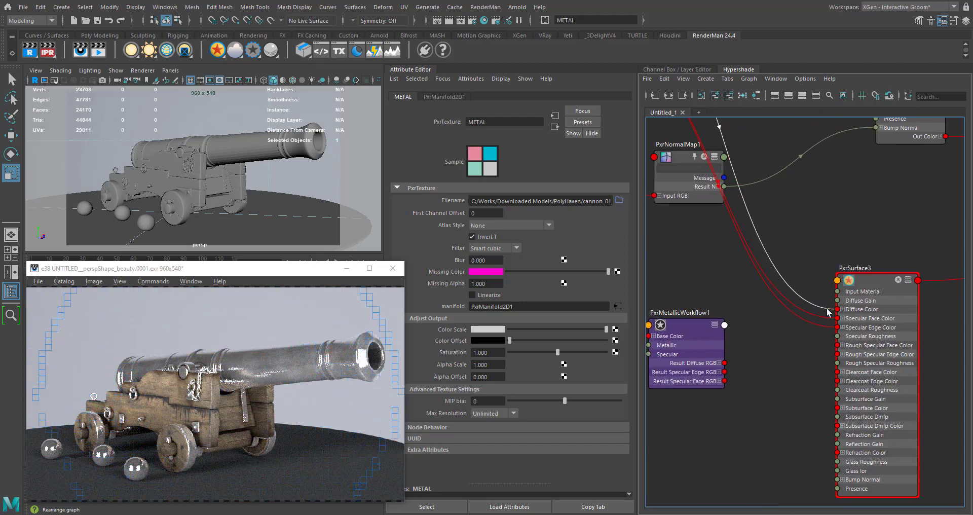
{"action": "left_click_drag", "start_coordinate": [827, 309], "coordinate": [790, 310]}
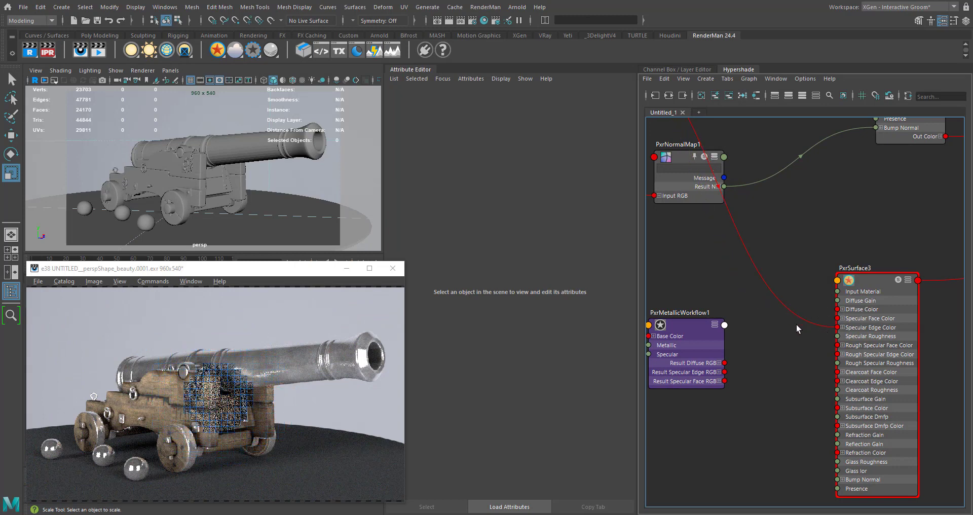
{"action": "left_click", "coordinate": [834, 328]}
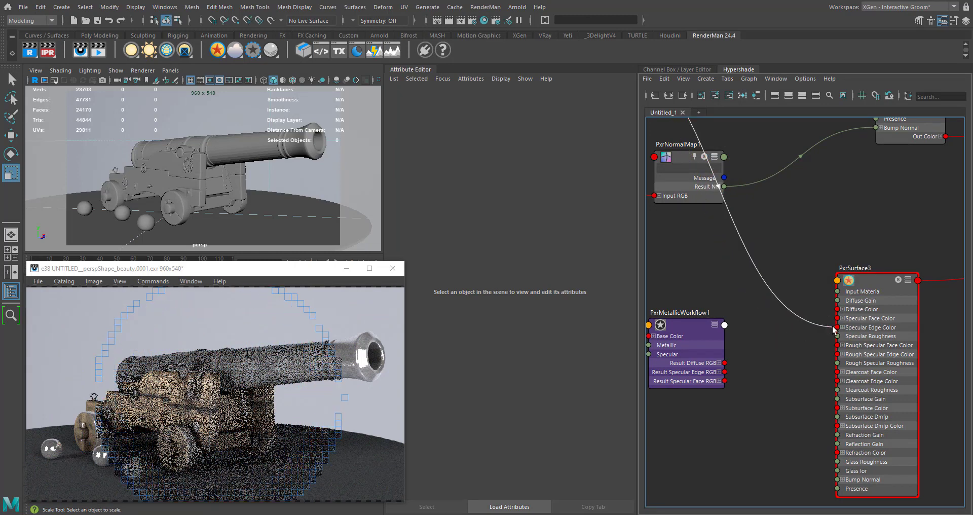
{"action": "left_click_drag", "start_coordinate": [833, 329], "coordinate": [776, 335]}
Check the inputs of PxrMetallicWorkflow1 and connect its Result Diffuse RGB output to the Diffuse Color input of PxrSurface3
{"action": "middle_click_drag", "start_coordinate": [779, 349], "coordinate": [861, 316], "text": "alt"}
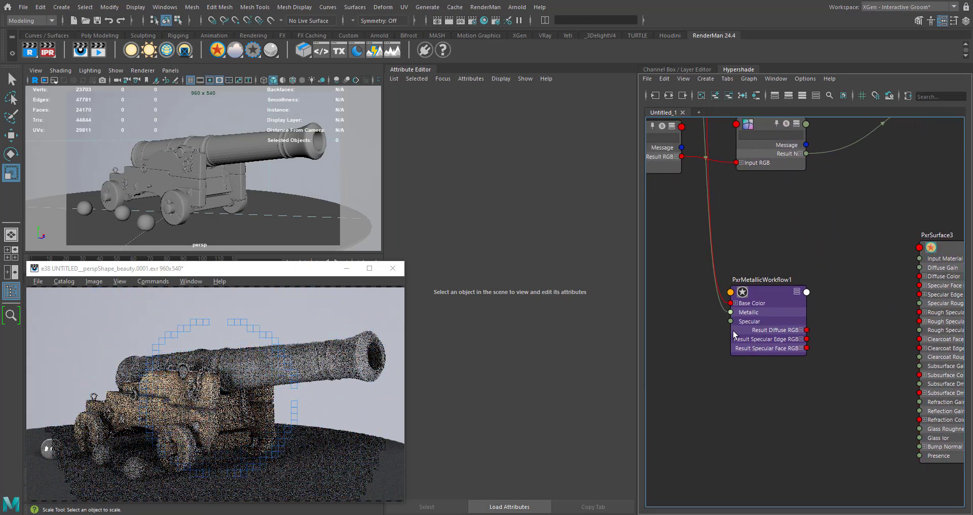
{"action": "middle_click_drag", "start_coordinate": [725, 130], "coordinate": [743, 282], "text": "alt"}
{"action": "middle_click_drag", "start_coordinate": [767, 371], "coordinate": [756, 295], "text": "alt"}
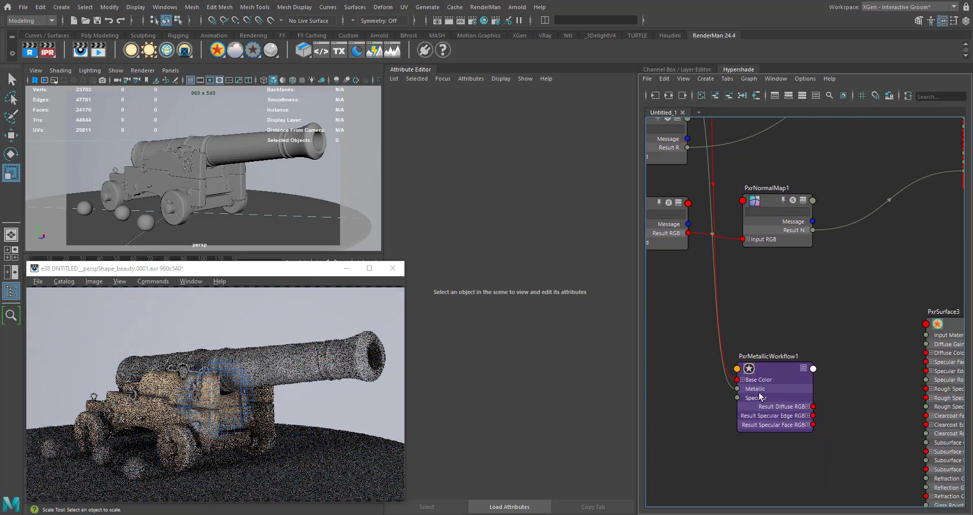
{"action": "left_click_drag", "start_coordinate": [848, 339], "coordinate": [807, 460]}
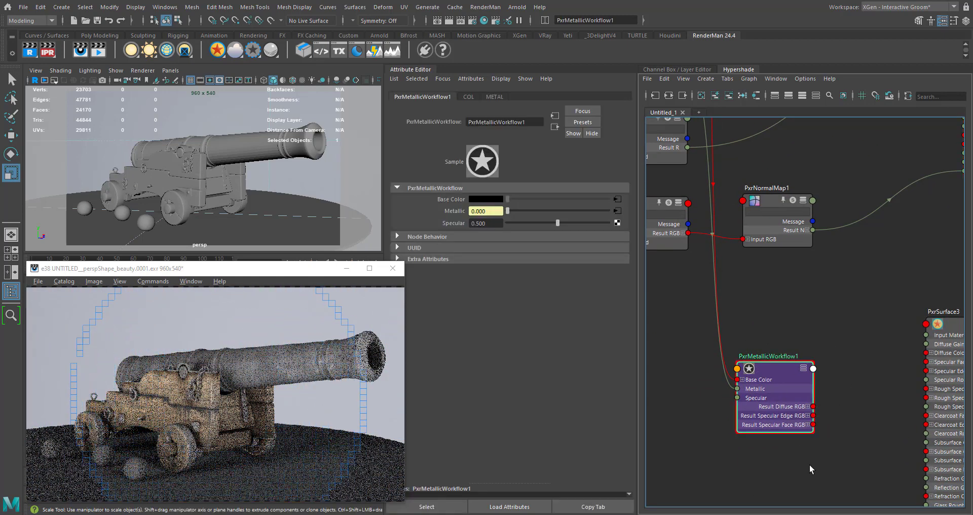
{"action": "scroll", "coordinate": [809, 465], "scroll_direction": "down", "scroll_amount": 3}
{"action": "middle_click_drag", "start_coordinate": [810, 465], "coordinate": [738, 460], "text": "alt"}
{"action": "scroll", "coordinate": [742, 419], "scroll_direction": "up", "scroll_amount": 3}
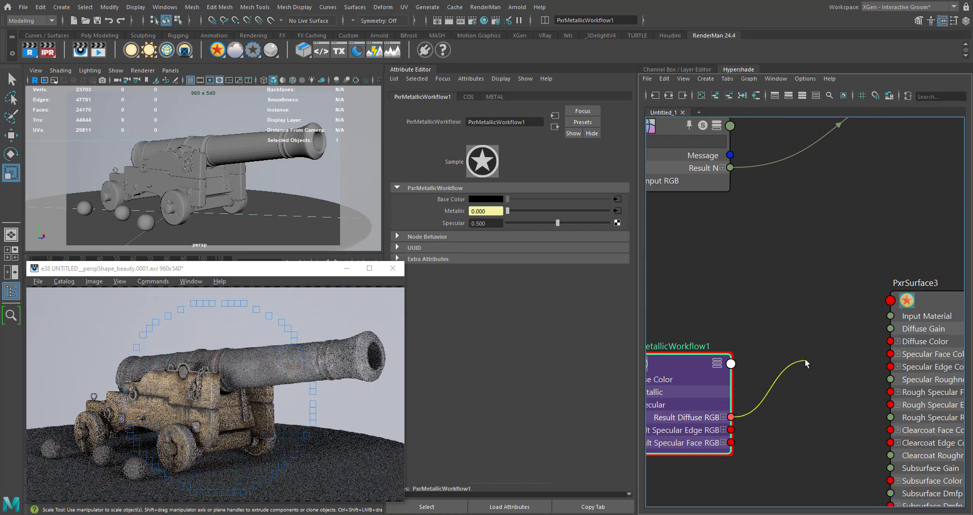
{"action": "left_click_drag", "start_coordinate": [804, 357], "coordinate": [846, 372]}
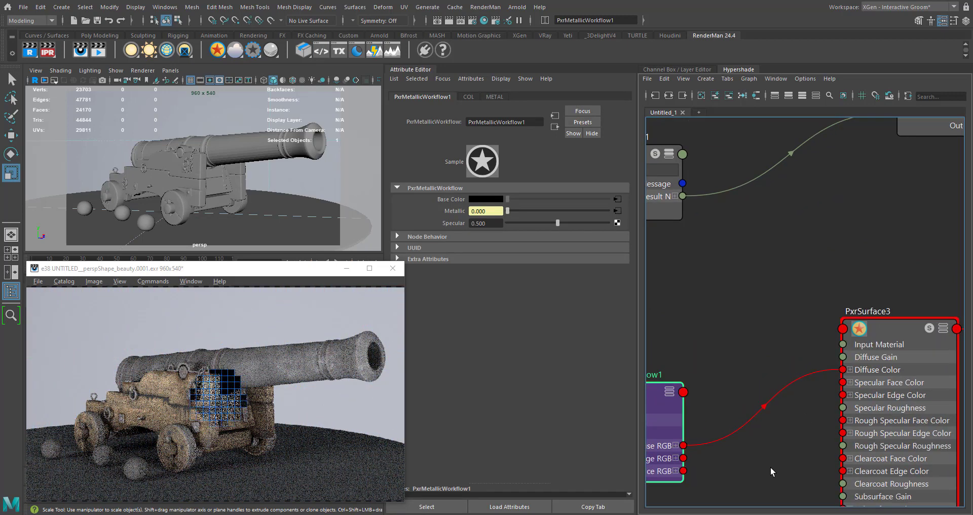
Disconnect Result Diffuse RGB from PxrSurface3's Diffuse Color and set that material's Diffuse Color to light grey
{"action": "middle_click_drag", "start_coordinate": [779, 445], "coordinate": [814, 384], "text": "alt"}
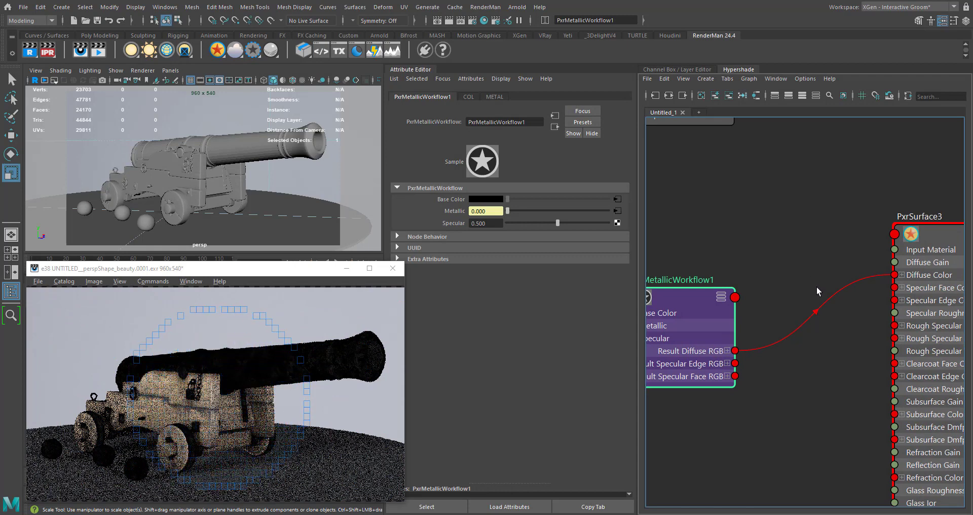
{"action": "left_click_drag", "start_coordinate": [880, 275], "coordinate": [734, 268]}
{"action": "middle_click_drag", "start_coordinate": [932, 249], "coordinate": [815, 242], "text": "alt"}
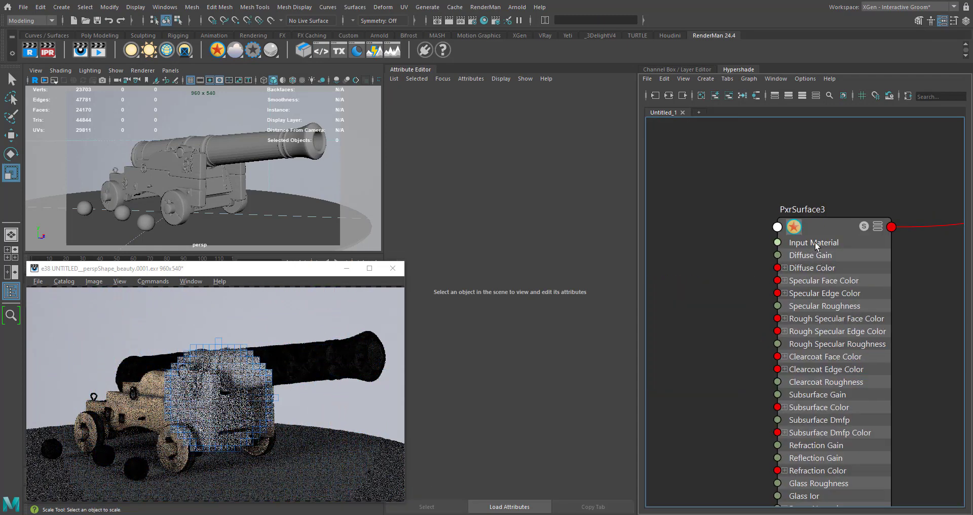
{"action": "left_click", "coordinate": [817, 242]}
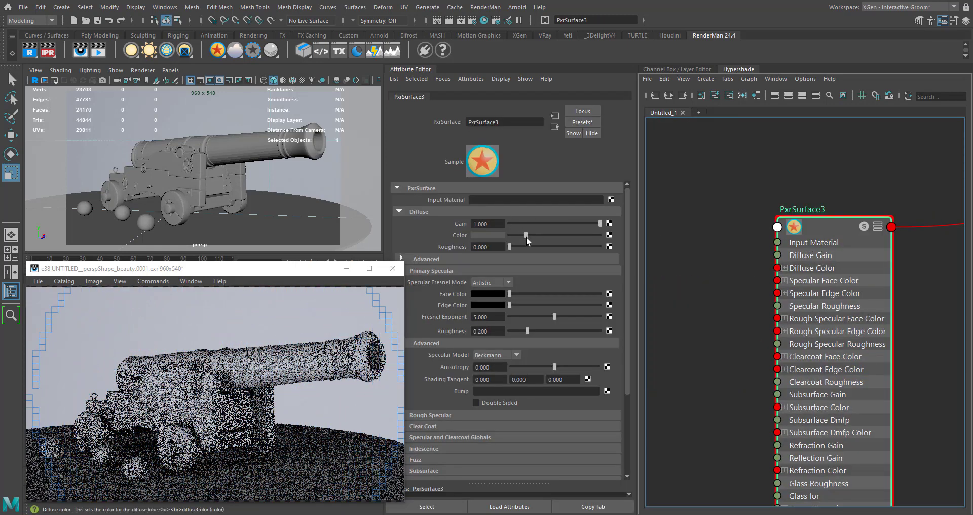
{"action": "left_click_drag", "start_coordinate": [526, 236], "coordinate": [556, 237]}
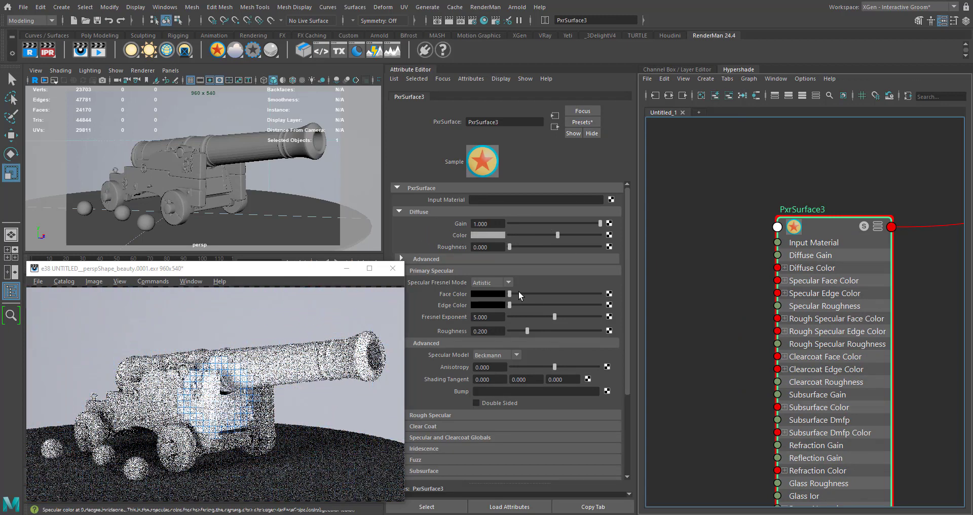
Give PxrSurface3 a specular-only look with maximum Face and Edge Color brightness, Diffuse Gain 0 and specular Roughness 0.435
{"action": "left_click_drag", "start_coordinate": [516, 293], "coordinate": [587, 293]}
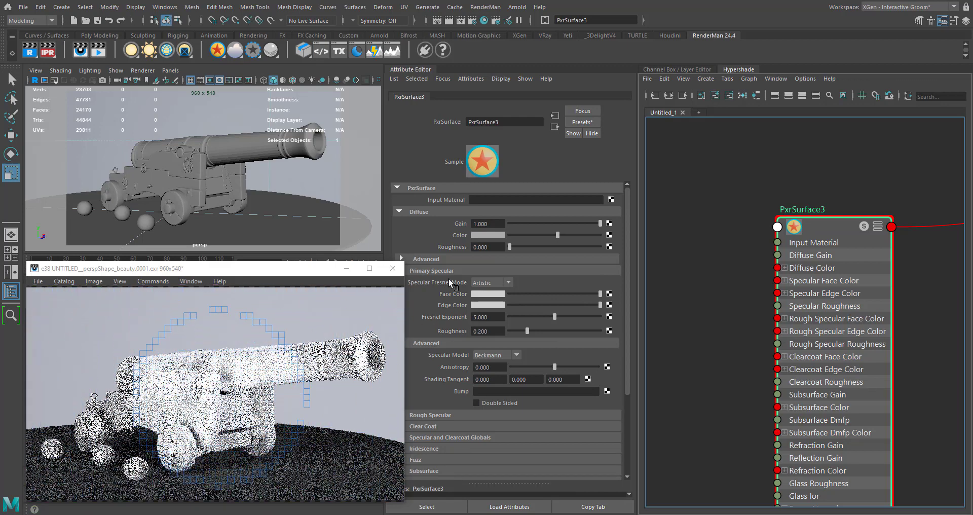
{"action": "left_click_drag", "start_coordinate": [600, 223], "coordinate": [509, 224]}
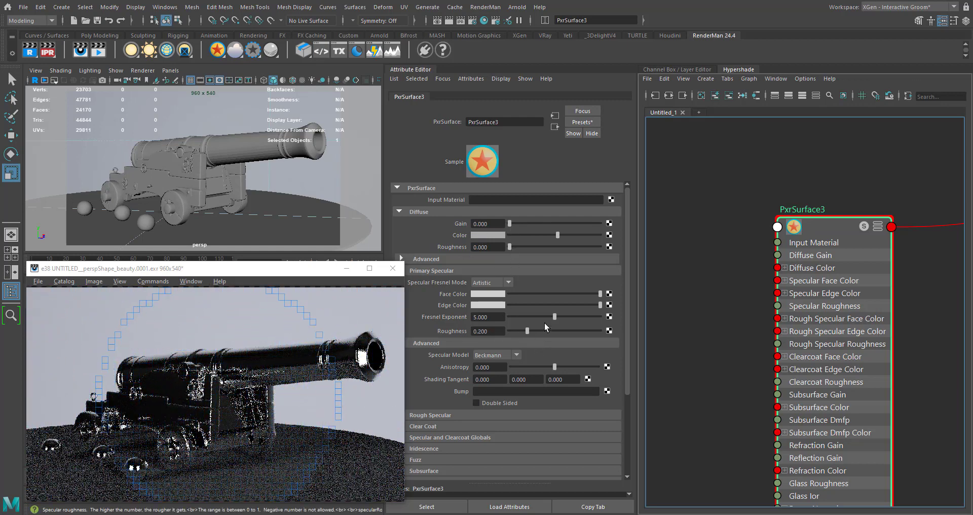
{"action": "left_click_drag", "start_coordinate": [534, 330], "coordinate": [548, 330]}
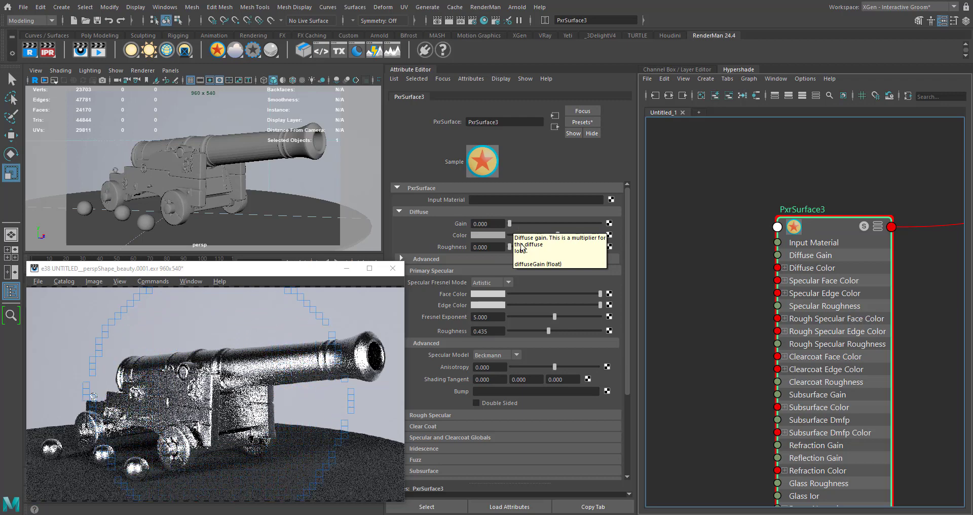
Reconnect the Result Diffuse RGB output of PxrMetallicWorkflow1 to the Diffuse Color input of PxrSurface3
{"action": "scroll", "coordinate": [763, 285], "scroll_direction": "down", "scroll_amount": 4}
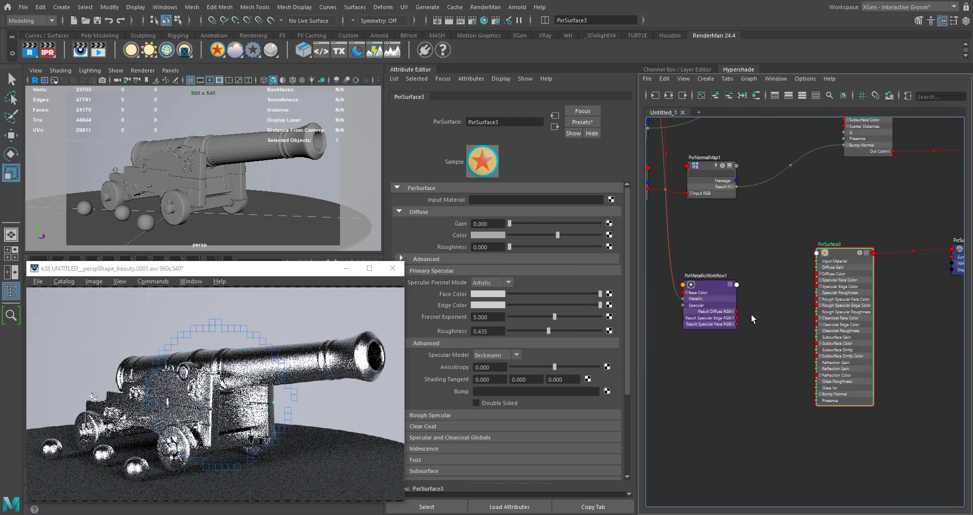
{"action": "scroll", "coordinate": [720, 315], "scroll_direction": "up", "scroll_amount": 6}
{"action": "left_click_drag", "start_coordinate": [721, 299], "coordinate": [812, 316]}
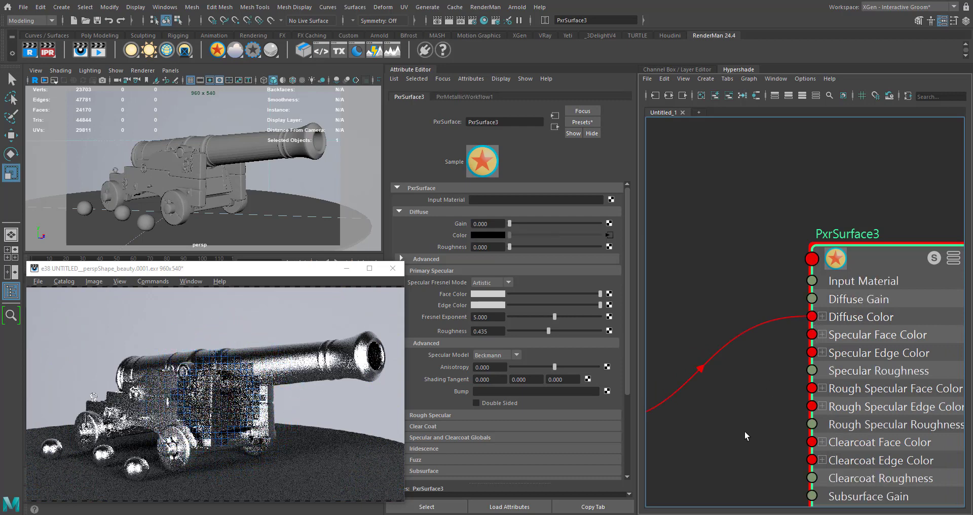
Reset PxrSurface3's specular Face and Edge Color to black and set its Diffuse Gain to 1
{"action": "middle_click_drag", "start_coordinate": [736, 449], "coordinate": [768, 342], "text": "alt"}
{"action": "scroll", "coordinate": [792, 325], "scroll_direction": "down", "scroll_amount": 5}
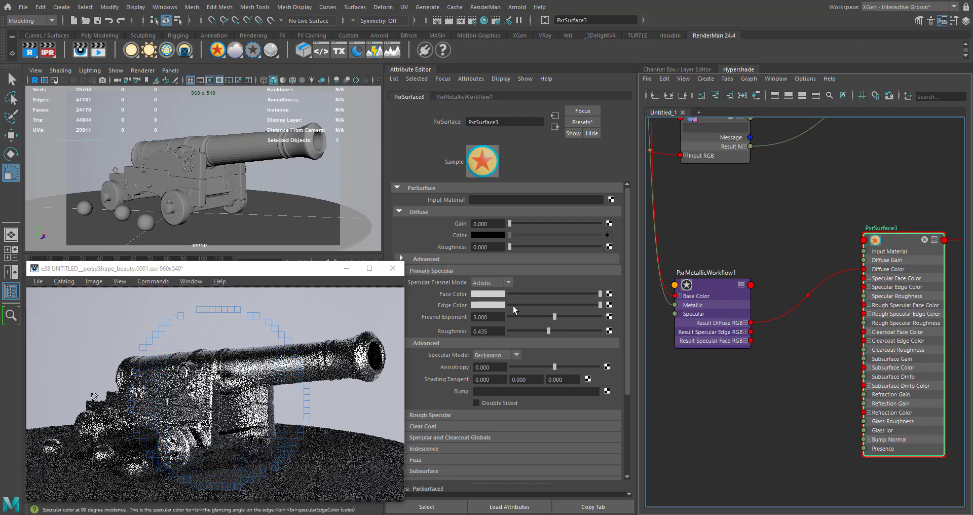
{"action": "left_click_drag", "start_coordinate": [600, 294], "coordinate": [408, 300]}
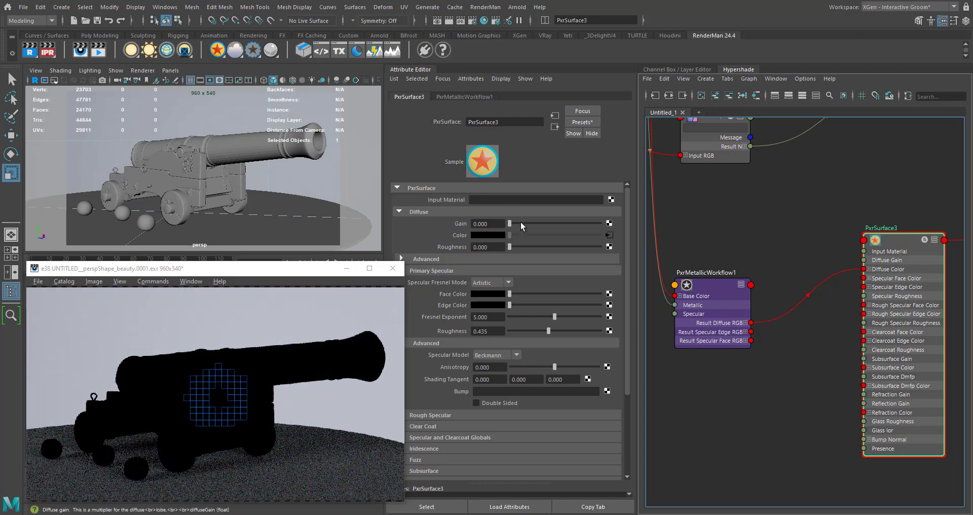
{"action": "left_click_drag", "start_coordinate": [511, 223], "coordinate": [651, 231]}
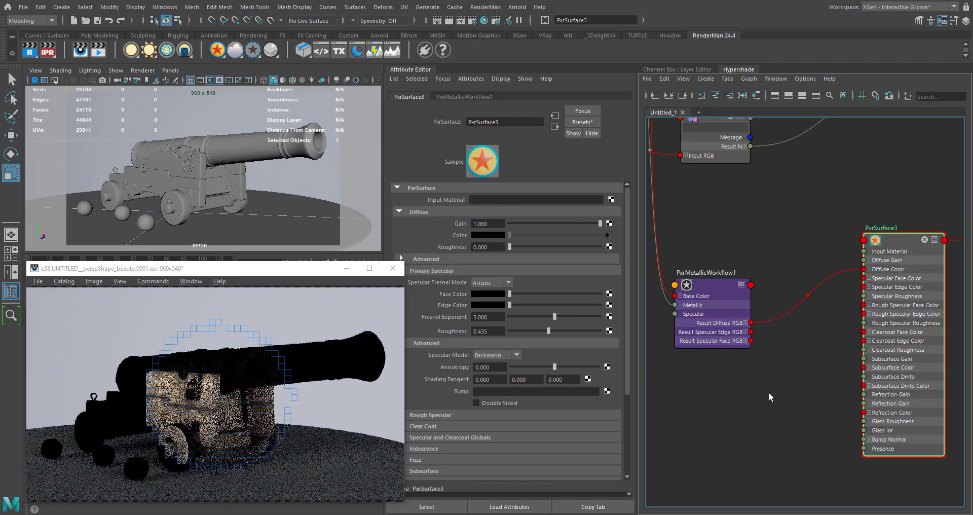
Connect the Result Specular Edge RGB output of PxrMetallicWorkflow1 to the Specular Edge Color input of PxrSurface3
{"action": "middle_click_drag", "start_coordinate": [764, 337], "coordinate": [747, 326], "text": "alt"}
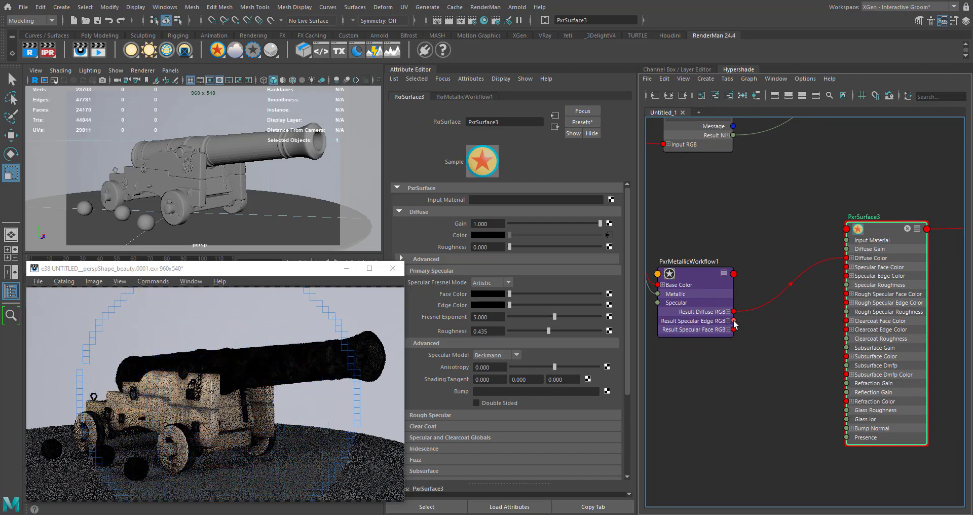
{"action": "left_click_drag", "start_coordinate": [733, 320], "coordinate": [784, 316]}
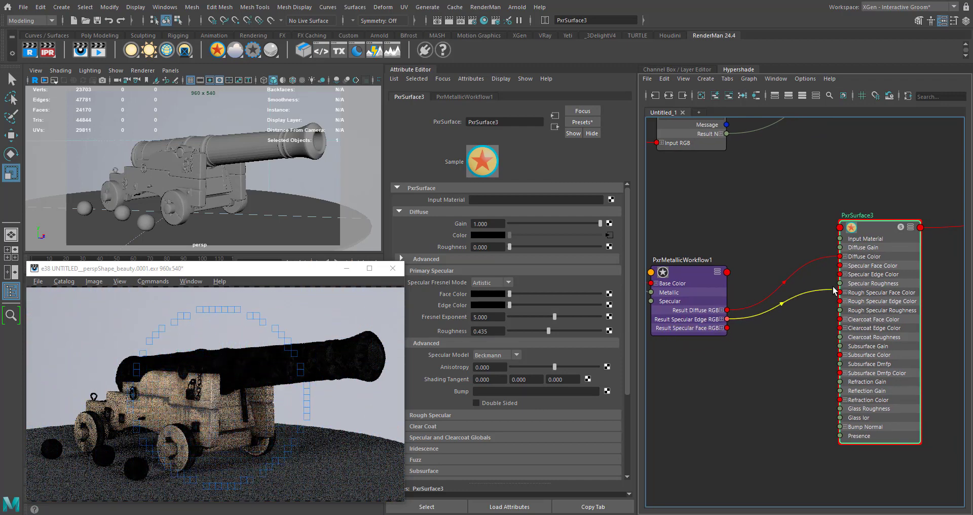
{"action": "scroll", "coordinate": [838, 285], "scroll_direction": "up", "scroll_amount": 4}
{"action": "left_click_drag", "start_coordinate": [834, 290], "coordinate": [842, 265]}
Connect the Result Specular Face RGB output of PxrMetallicWorkflow1 to the Specular Face Color input of PxrSurface3
{"action": "middle_click_drag", "start_coordinate": [711, 361], "coordinate": [858, 246], "text": "alt"}
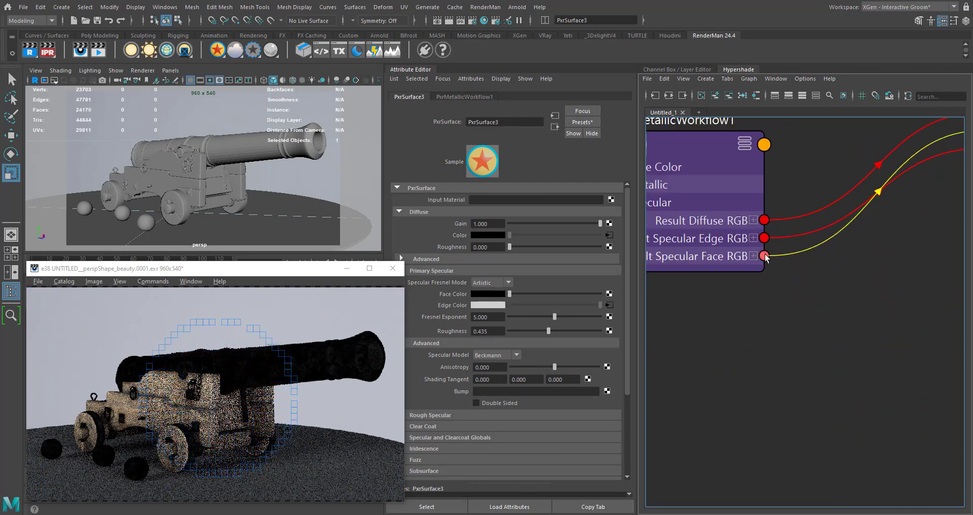
{"action": "left_click", "coordinate": [765, 256]}
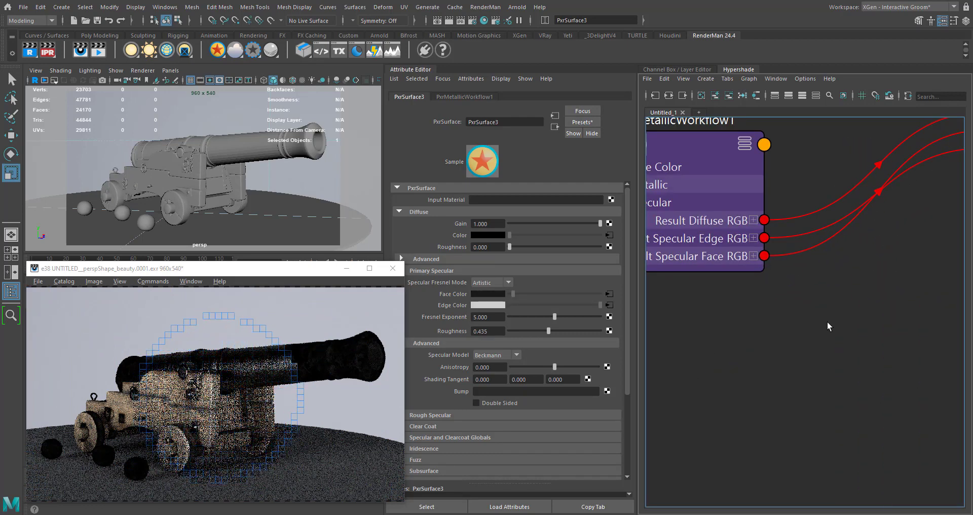
{"action": "middle_click_drag", "start_coordinate": [827, 321], "coordinate": [772, 380], "text": "alt"}
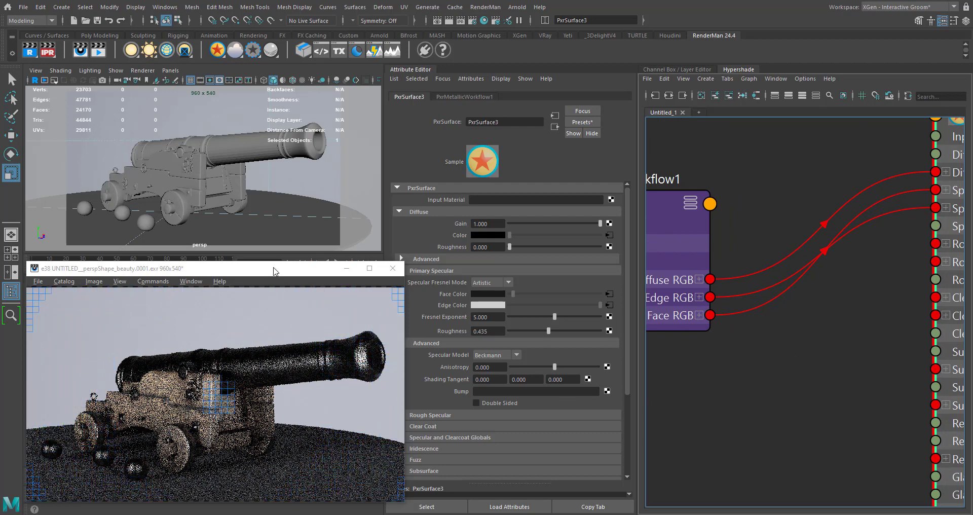
Move the render window higher and review the three links running from PxrMetallicWorkflow1 to PxrSurface3
{"action": "left_click_drag", "start_coordinate": [260, 268], "coordinate": [277, 217]}
{"action": "scroll", "coordinate": [829, 333], "scroll_direction": "down", "scroll_amount": 3}
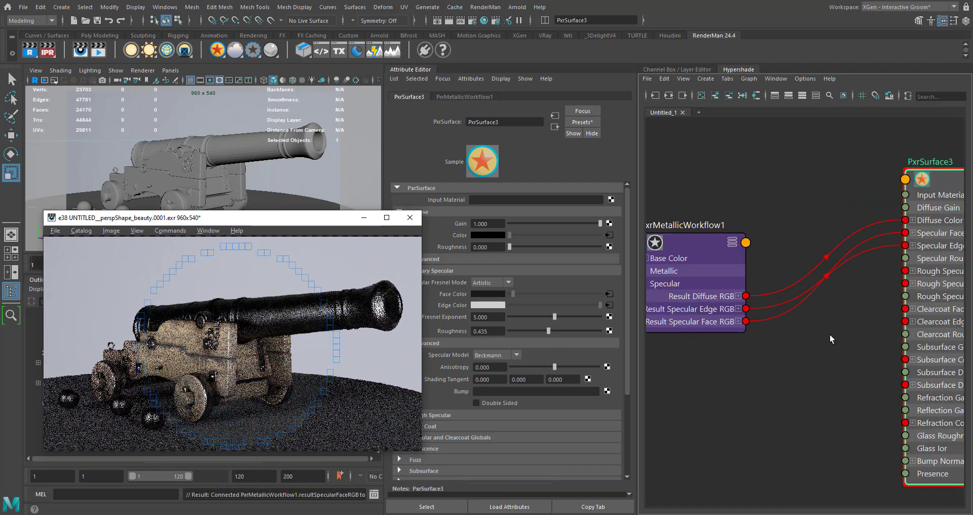
{"action": "scroll", "coordinate": [709, 262], "scroll_direction": "down", "scroll_amount": 2}
{"action": "scroll", "coordinate": [787, 300], "scroll_direction": "up", "scroll_amount": 6}
{"action": "middle_click_drag", "start_coordinate": [782, 293], "coordinate": [785, 238], "text": "alt"}
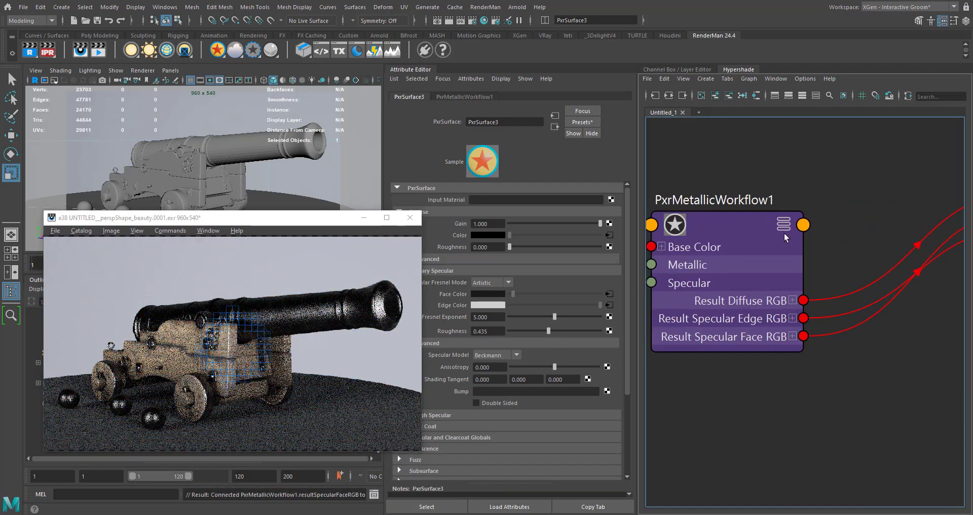
{"action": "middle_click_drag", "start_coordinate": [930, 237], "coordinate": [768, 284], "text": "alt"}
{"action": "scroll", "coordinate": [815, 267], "scroll_direction": "down", "scroll_amount": 2}
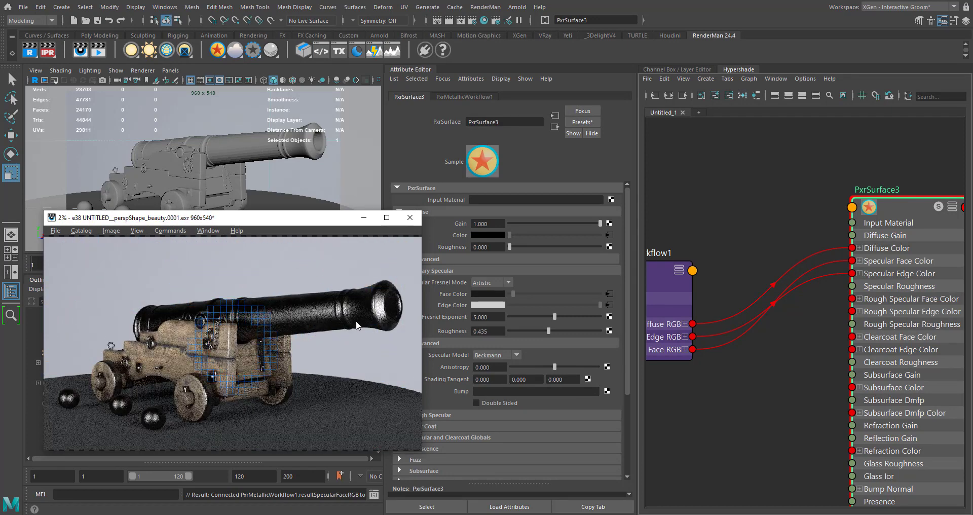
Change the Specular Model of PxrSurface3's primary specular to Ggx
{"action": "left_click", "coordinate": [892, 201]}
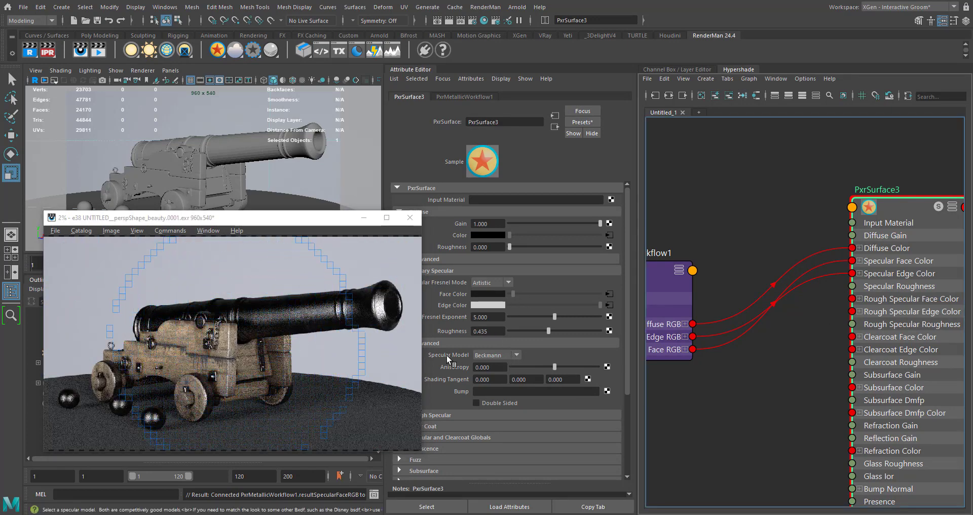
{"action": "left_click", "coordinate": [486, 356]}
{"action": "left_click", "coordinate": [488, 375]}
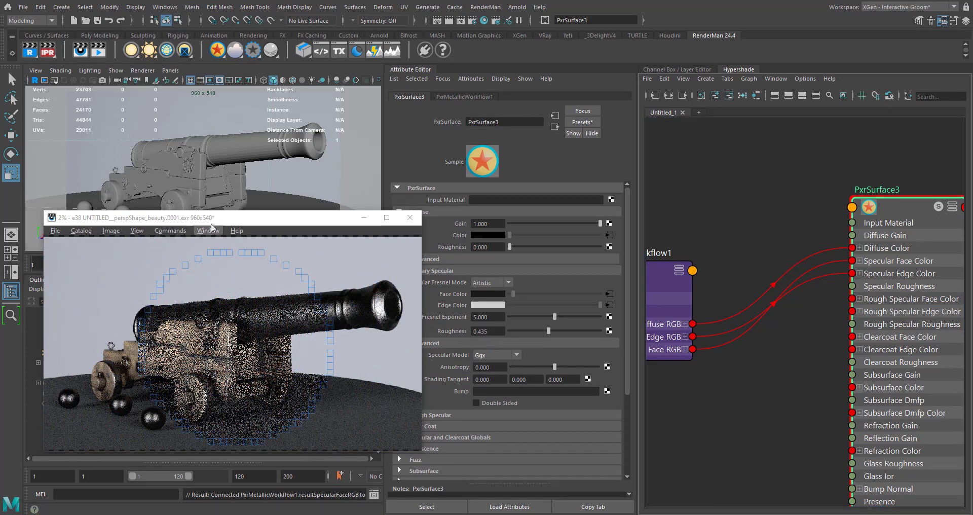
Flip between the previous and current cannon renders to compare the material's appearance
{"action": "left_click", "coordinate": [268, 299]}
{"action": "key", "text": "Left"}
{"action": "key", "text": "Right"}
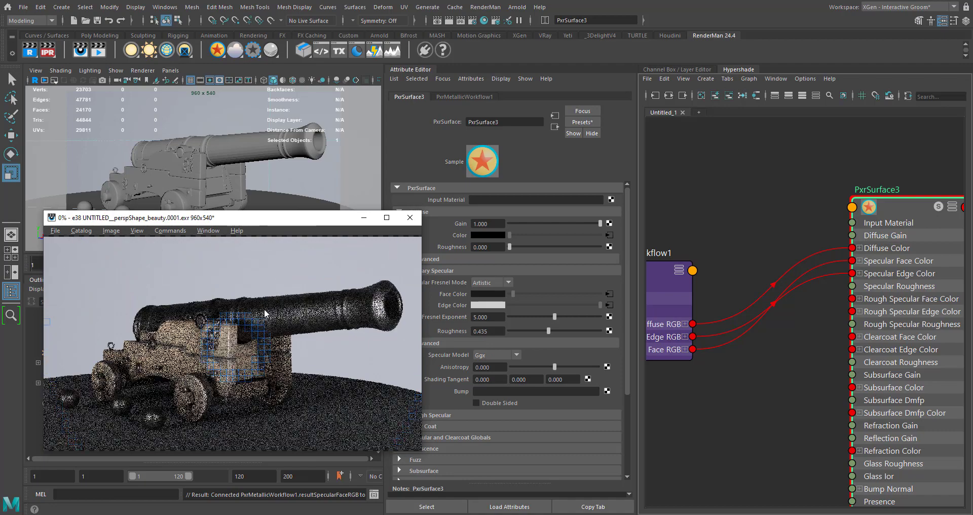
{"action": "key", "text": "Left"}
{"action": "key", "text": "Right"}
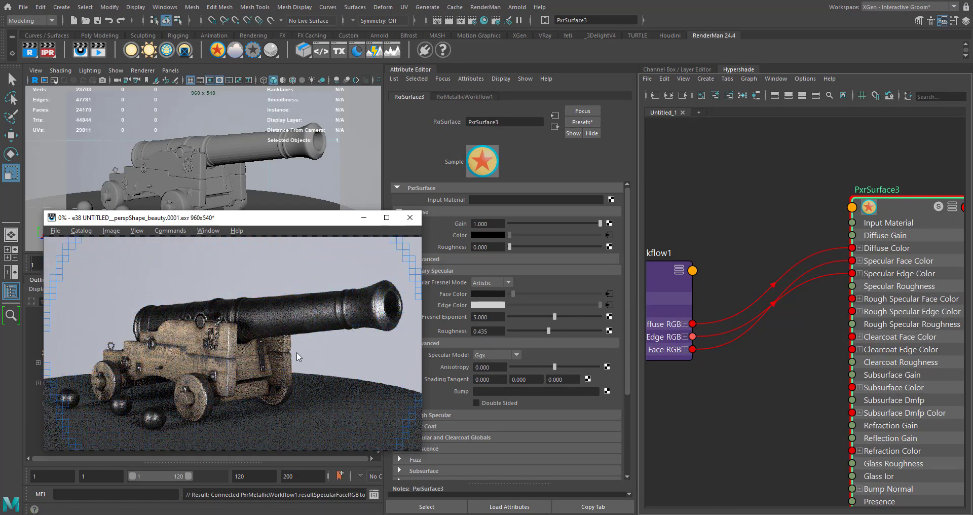
Move the PxrSurface3 node lower in the graph so that it lines up with PxrMetallicWorkflow1
{"action": "middle_click_drag", "start_coordinate": [685, 284], "coordinate": [720, 280], "text": "alt"}
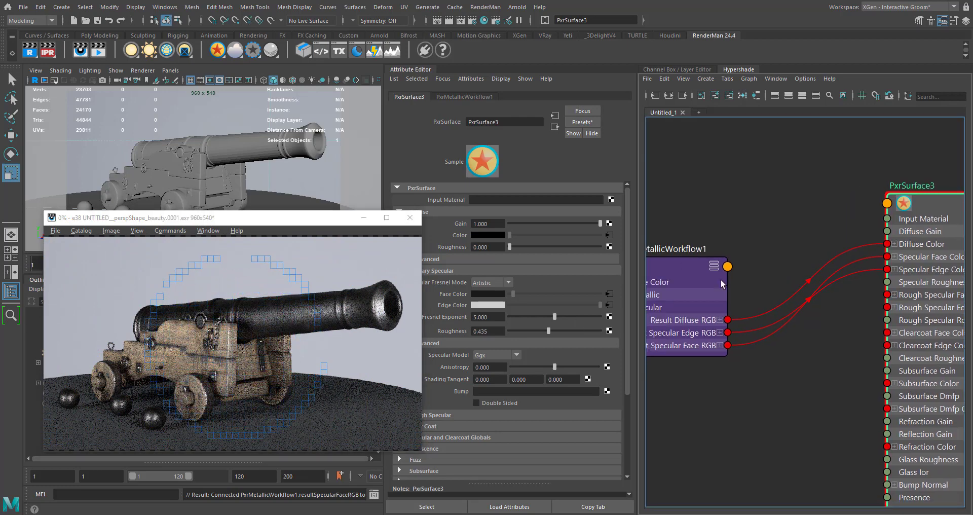
{"action": "middle_click_drag", "start_coordinate": [926, 205], "coordinate": [845, 215], "text": "alt"}
{"action": "left_click_drag", "start_coordinate": [847, 213], "coordinate": [847, 267]}
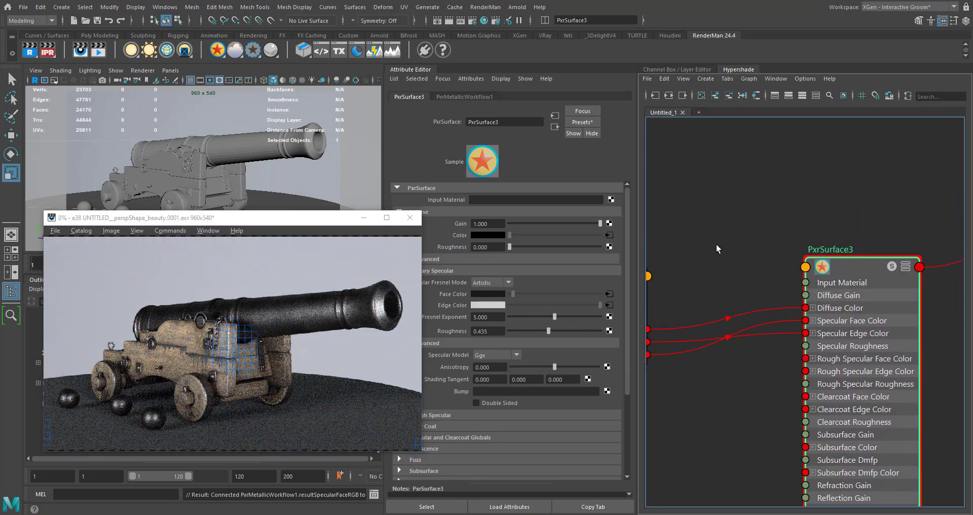
{"action": "middle_click_drag", "start_coordinate": [653, 301], "coordinate": [797, 259], "text": "alt"}
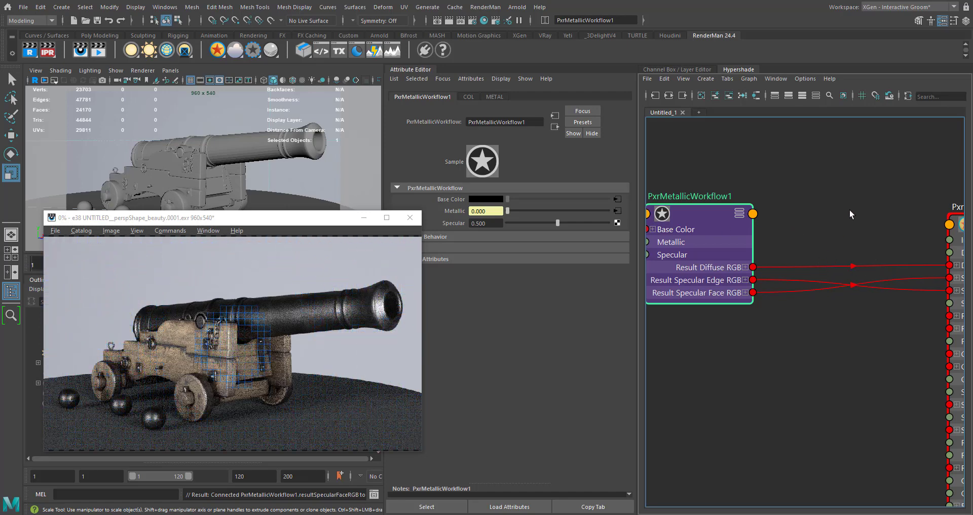
Connect the SPCR texture's Result R output to the Specular Roughness input of PxrSurface3
{"action": "scroll", "coordinate": [841, 221], "scroll_direction": "down", "scroll_amount": 2}
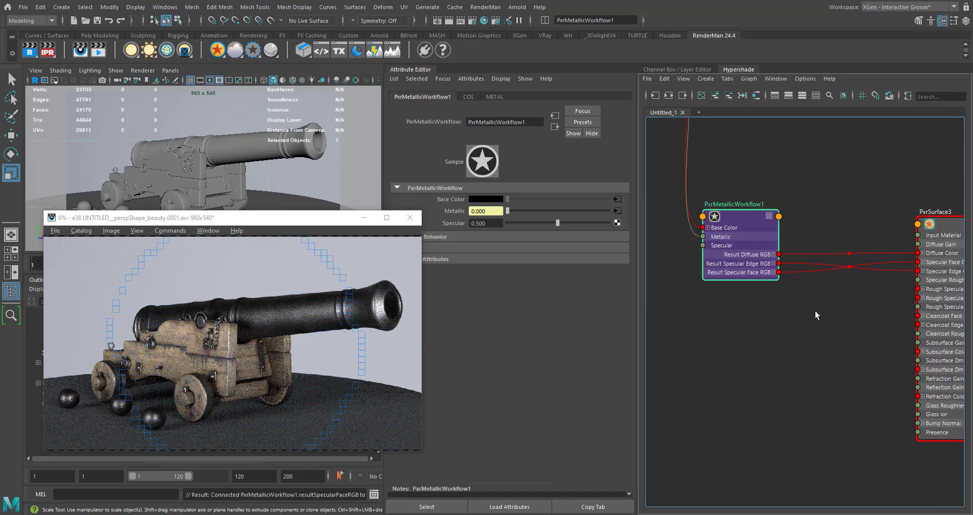
{"action": "middle_click_drag", "start_coordinate": [815, 331], "coordinate": [839, 362], "text": "alt"}
{"action": "middle_click_drag", "start_coordinate": [838, 221], "coordinate": [847, 297], "text": "alt"}
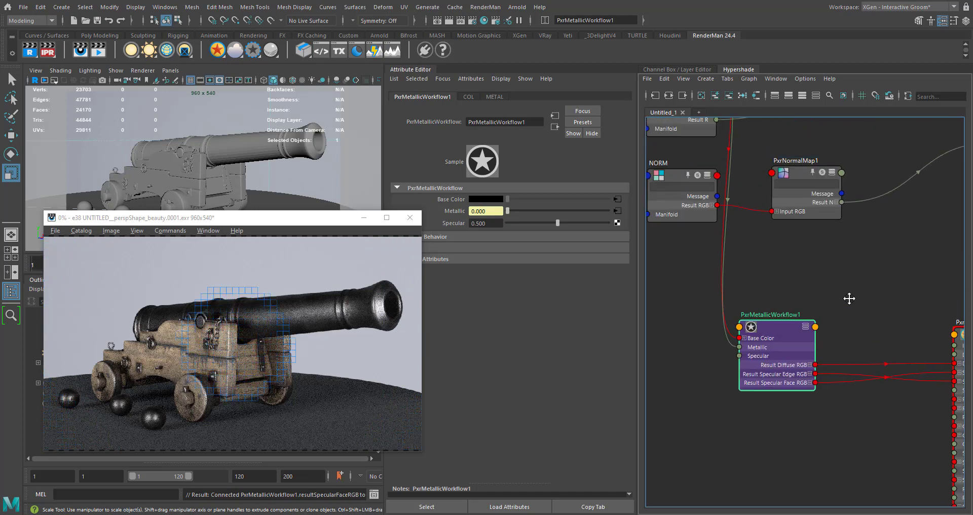
{"action": "middle_click_drag", "start_coordinate": [755, 196], "coordinate": [773, 252], "text": "alt"}
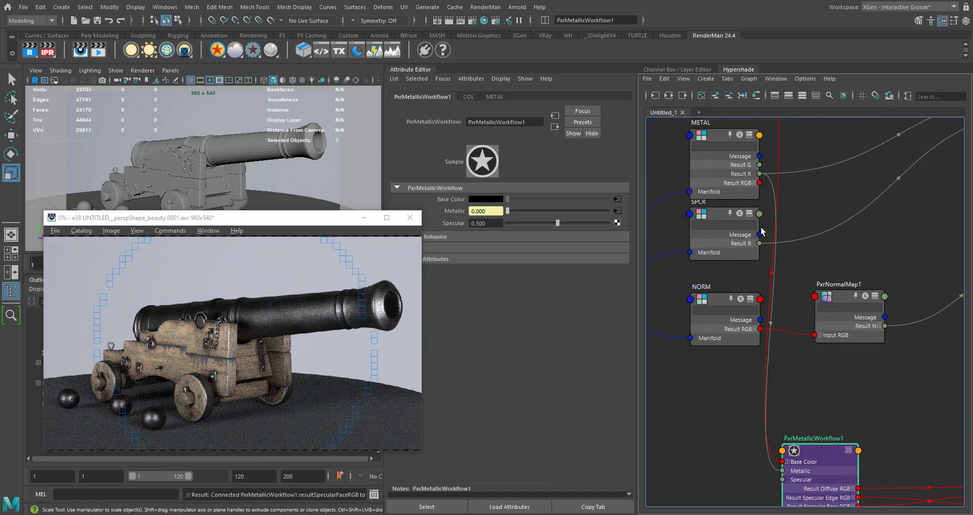
{"action": "middle_click_drag", "start_coordinate": [803, 364], "coordinate": [730, 163], "text": "alt"}
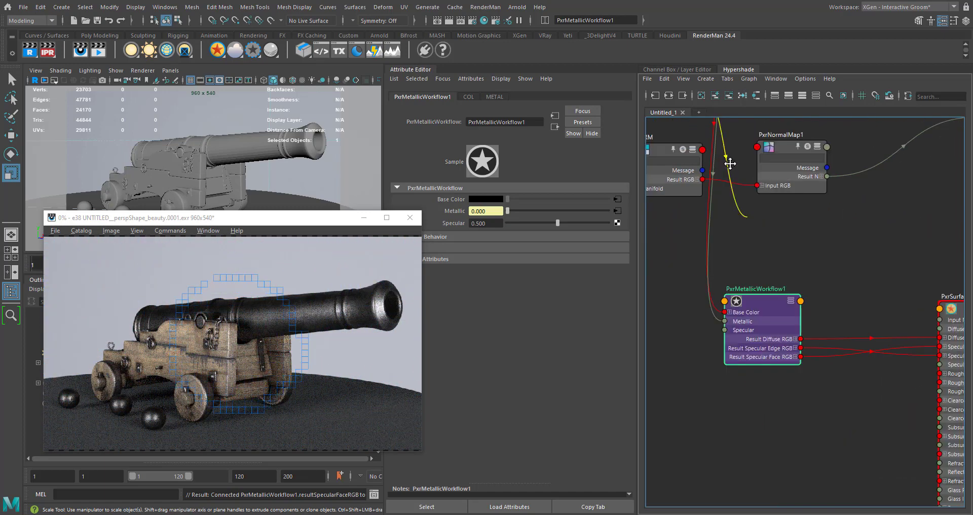
{"action": "middle_click_drag", "start_coordinate": [830, 363], "coordinate": [684, 356], "text": "alt"}
{"action": "left_click_drag", "start_coordinate": [781, 310], "coordinate": [781, 307]}
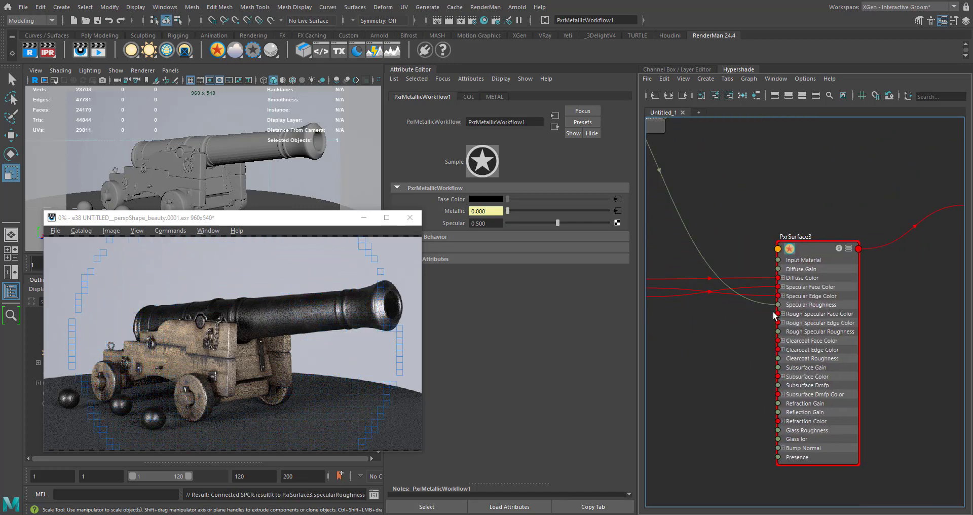
Connect PxrNormalMap1's Result N output to the Bump Normal input of PxrSurface3
{"action": "scroll", "coordinate": [744, 327], "scroll_direction": "down", "scroll_amount": 6}
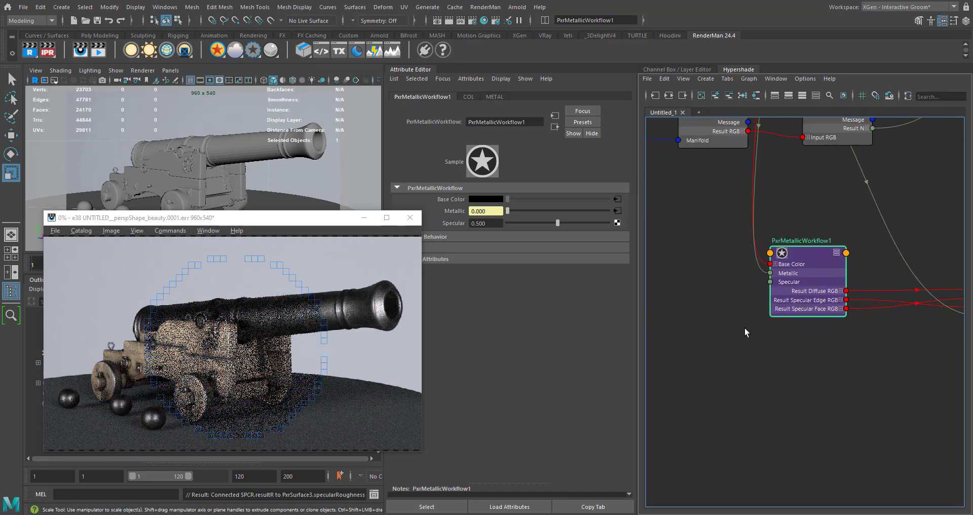
{"action": "scroll", "coordinate": [797, 233], "scroll_direction": "up", "scroll_amount": 8}
{"action": "left_click_drag", "start_coordinate": [772, 278], "coordinate": [826, 326]}
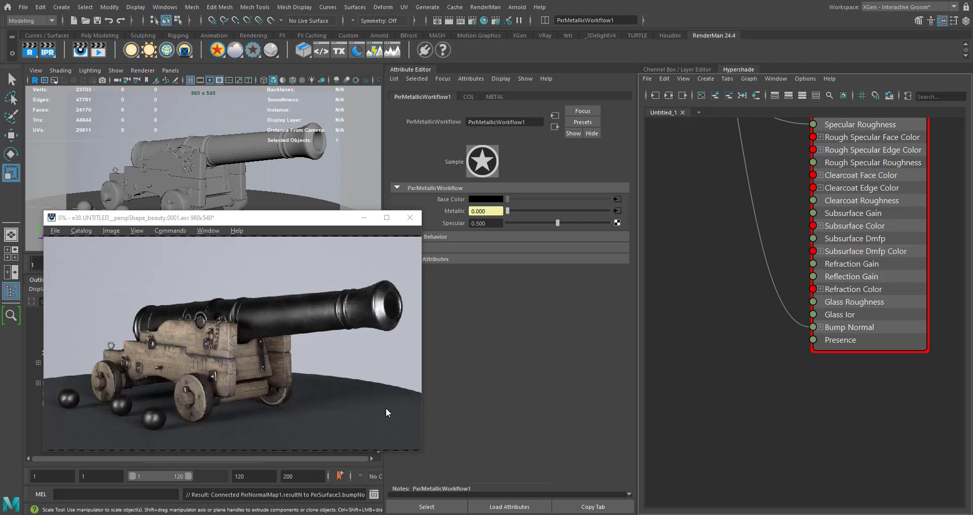
Enlarge and reposition the render window to inspect the cannon, and select PxrSurface3 to review its attributes
{"action": "left_click_drag", "start_coordinate": [421, 452], "coordinate": [486, 489]}
{"action": "left_click_drag", "start_coordinate": [391, 221], "coordinate": [385, 178]}
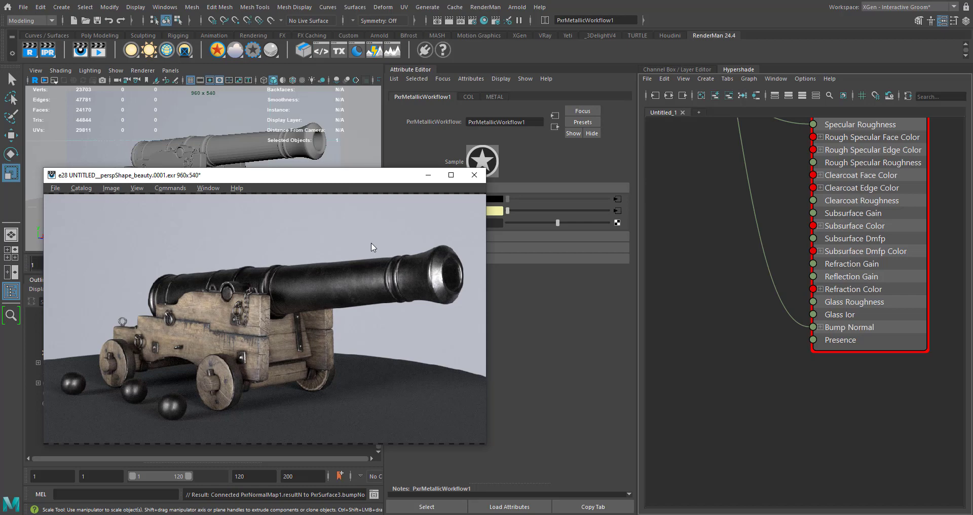
{"action": "middle_click_drag", "start_coordinate": [747, 265], "coordinate": [696, 420], "text": "alt"}
{"action": "left_click", "coordinate": [802, 203]}
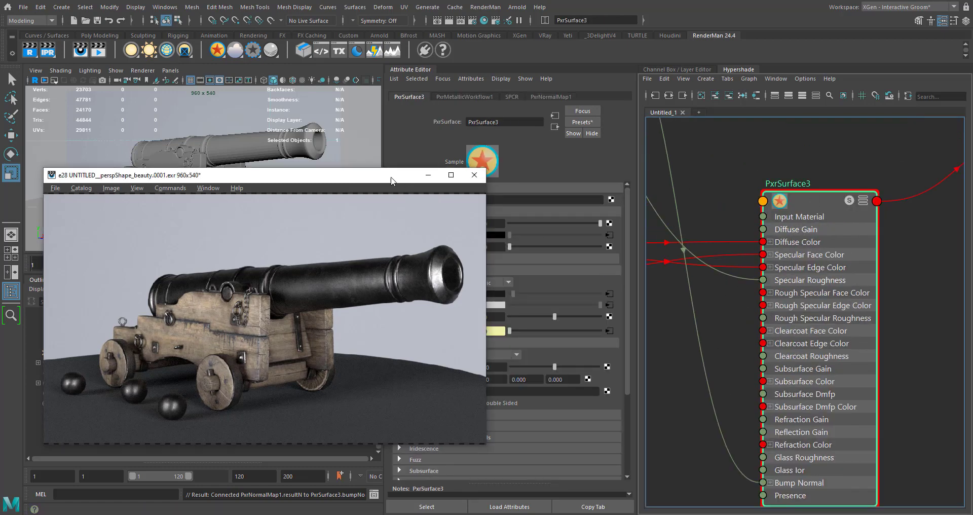
{"action": "left_click_drag", "start_coordinate": [391, 180], "coordinate": [291, 175]}
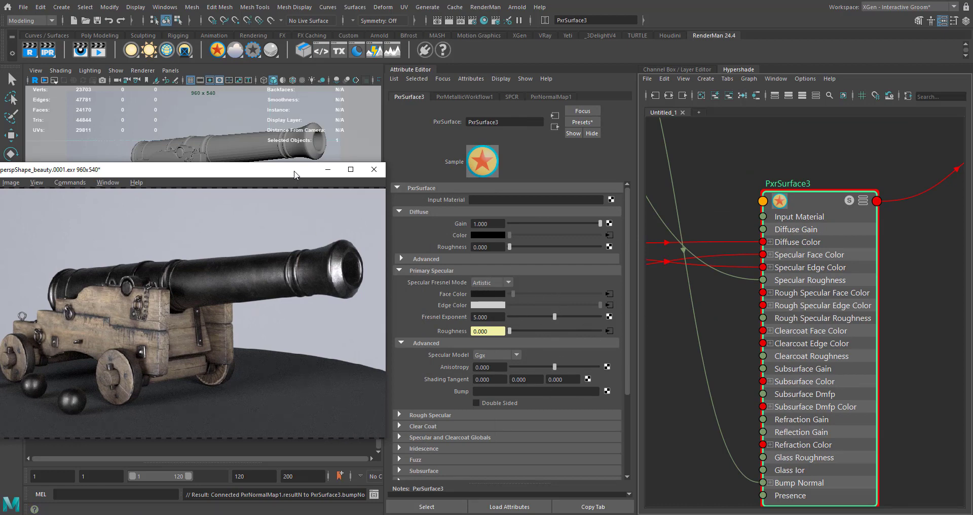
{"action": "left_click_drag", "start_coordinate": [294, 175], "coordinate": [453, 149]}
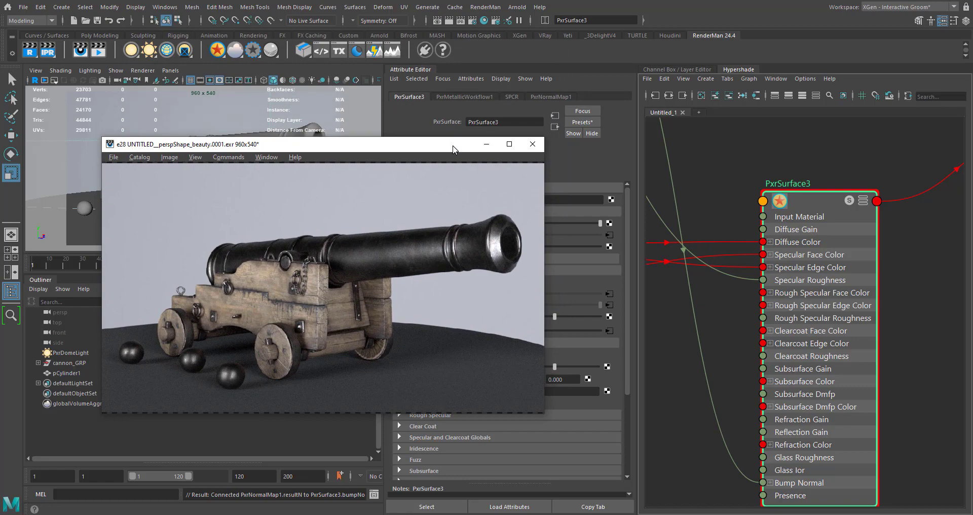